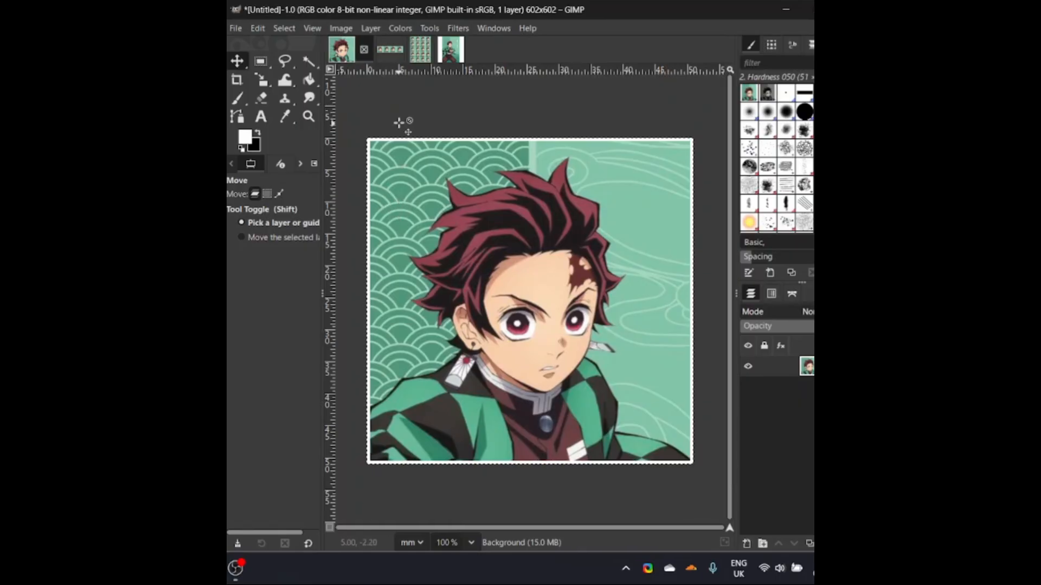
View the example photo strip and the full photo sheet, then read the GIMP installation note in the Notion guide.
{"action": "left_click", "coordinate": [395, 50]}
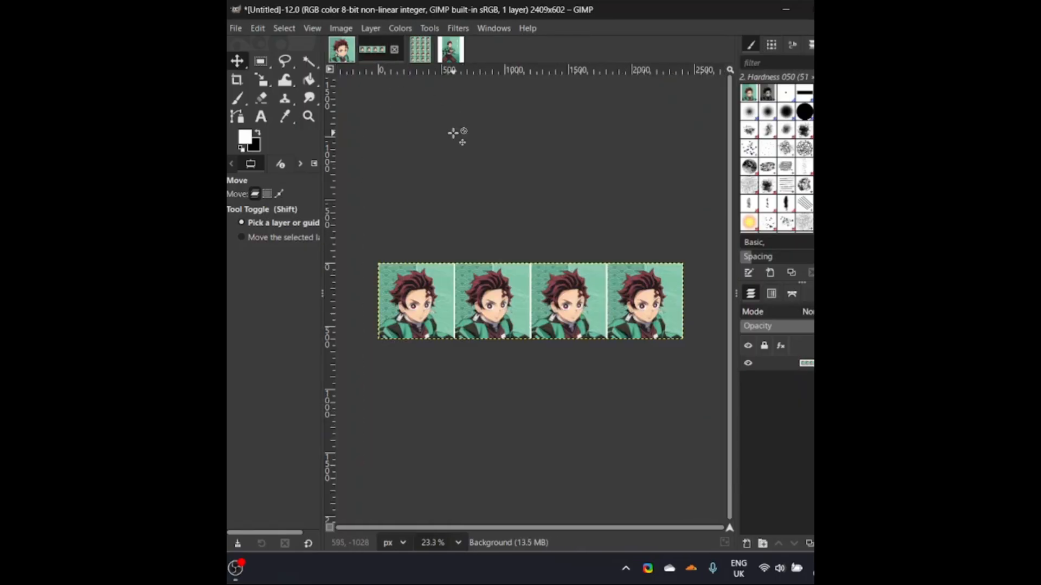
{"action": "left_click", "coordinate": [420, 50]}
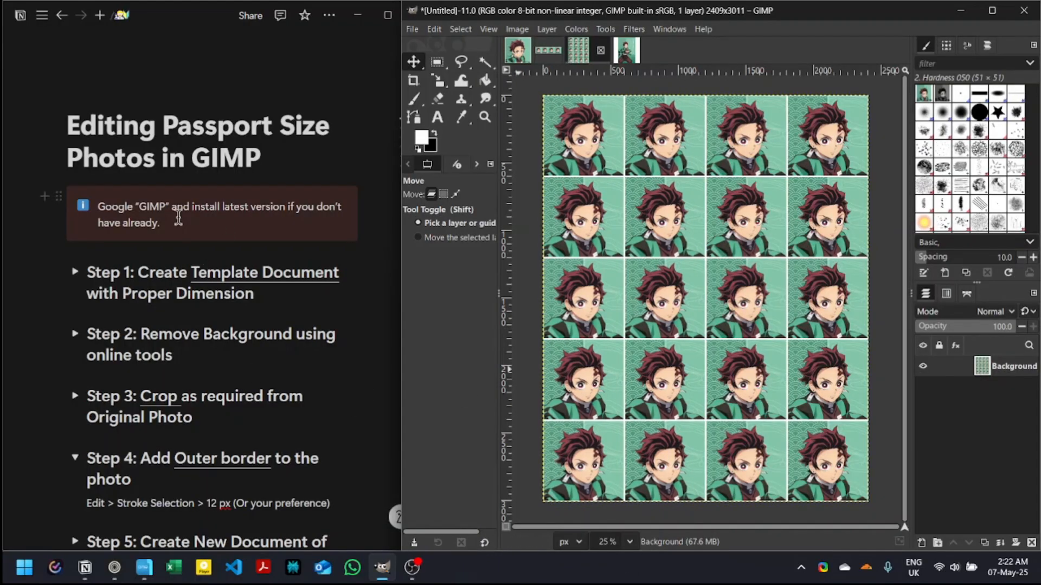
{"action": "left_click", "coordinate": [178, 218]}
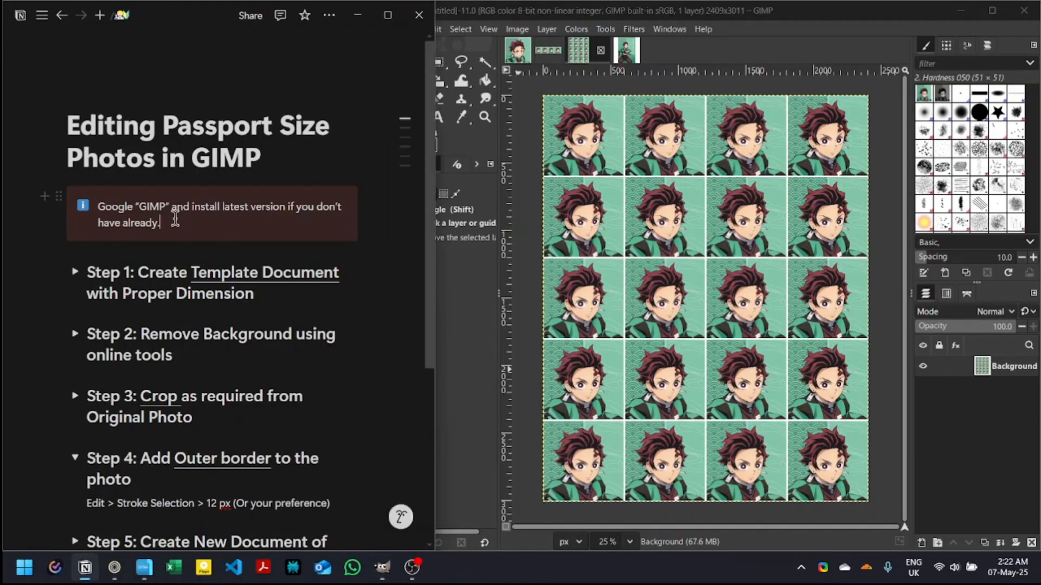
{"action": "left_click_drag", "start_coordinate": [136, 207], "coordinate": [169, 207]}
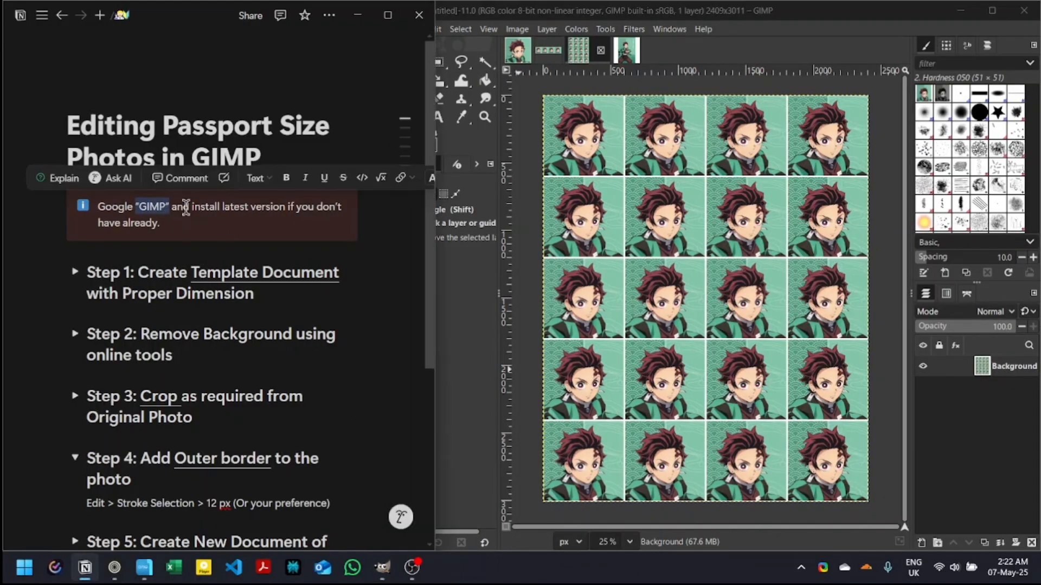
{"action": "left_click", "coordinate": [186, 207]}
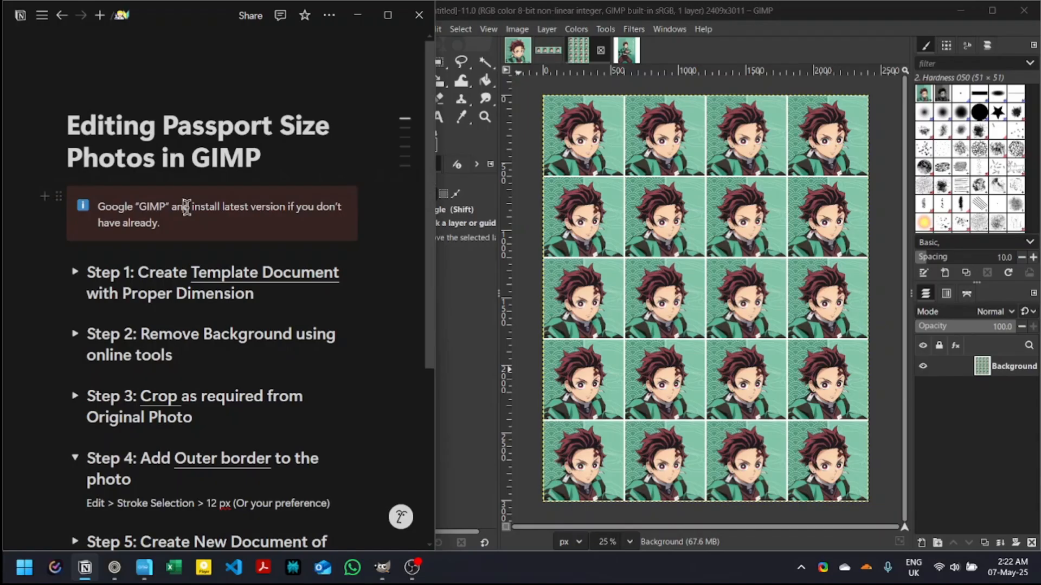
Switch to the browser and open GIMP's Downloads page from the Google results for "gimp" to view the Windows download options.
{"action": "left_click", "coordinate": [115, 569]}
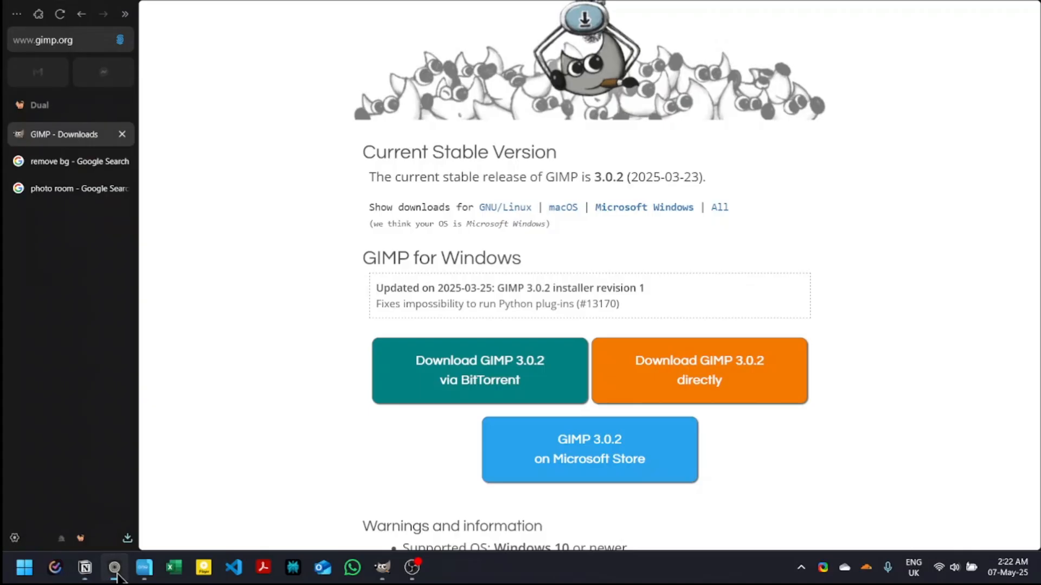
{"action": "left_click", "coordinate": [82, 16]}
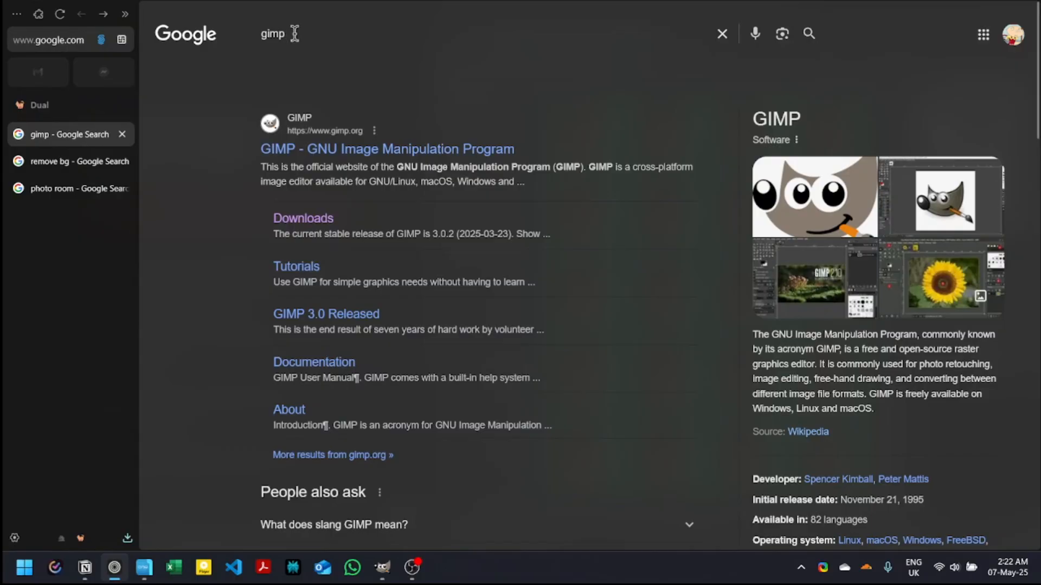
{"action": "left_click", "coordinate": [292, 222]}
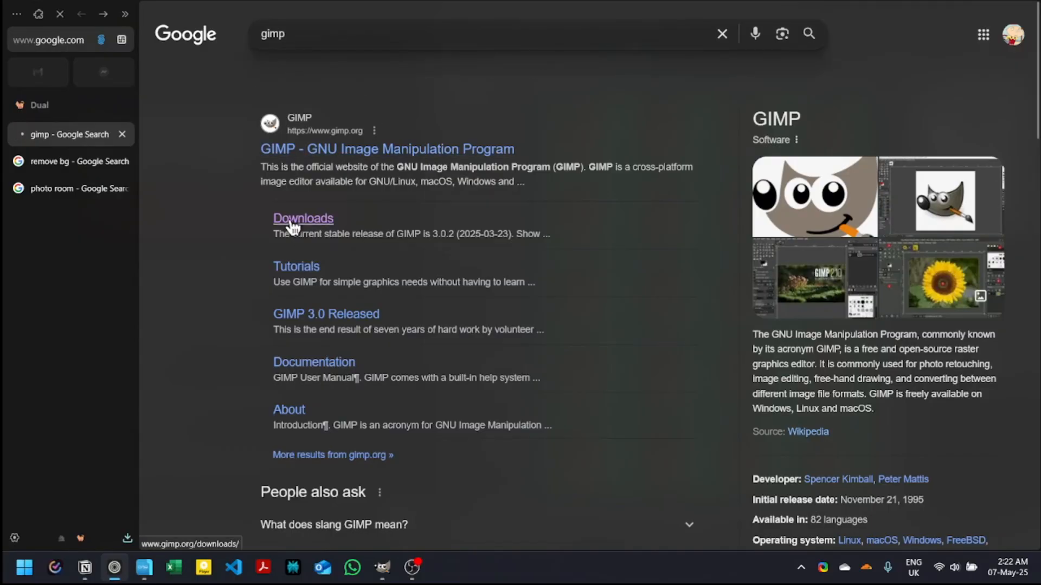
{"action": "scroll", "coordinate": [593, 285], "scroll_direction": "down", "scroll_amount": 2}
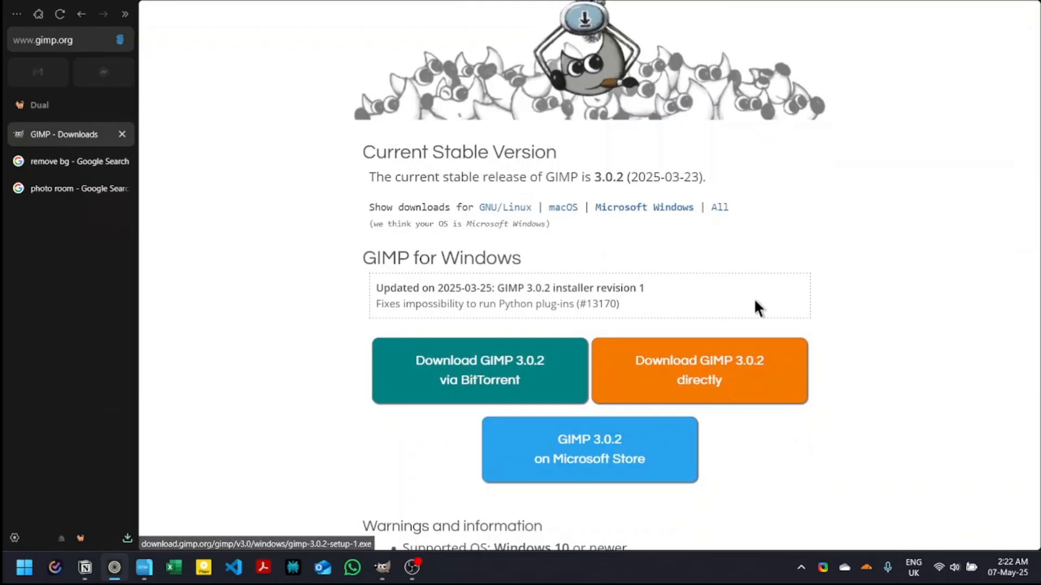
{"action": "scroll", "coordinate": [755, 306], "scroll_direction": "up", "scroll_amount": 3}
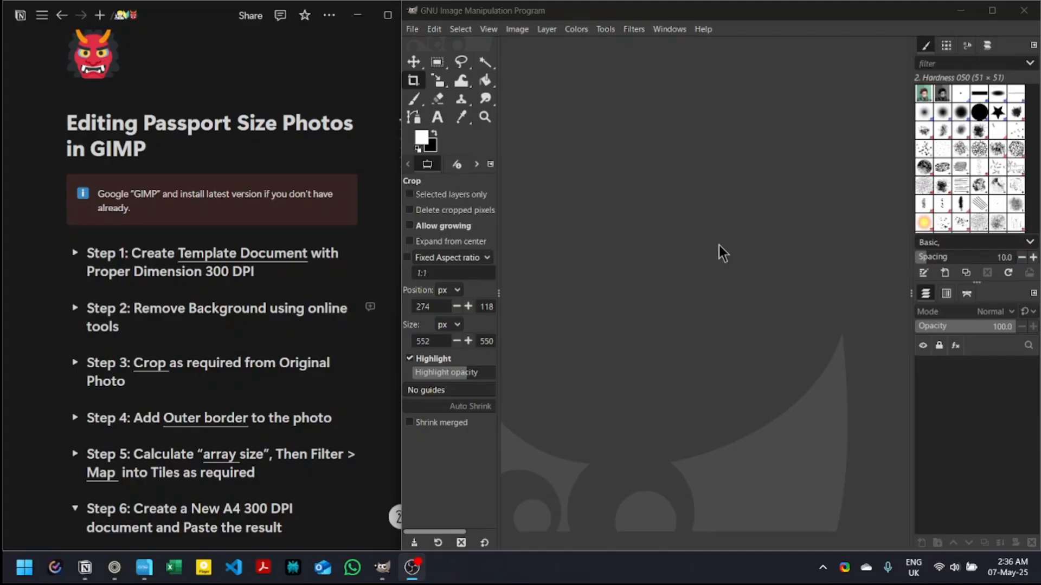
Open GBYDCO567.jpg from the Emni folder in the file manager with GIMP, keeping the image's embedded color profile.
{"action": "left_click", "coordinate": [654, 169]}
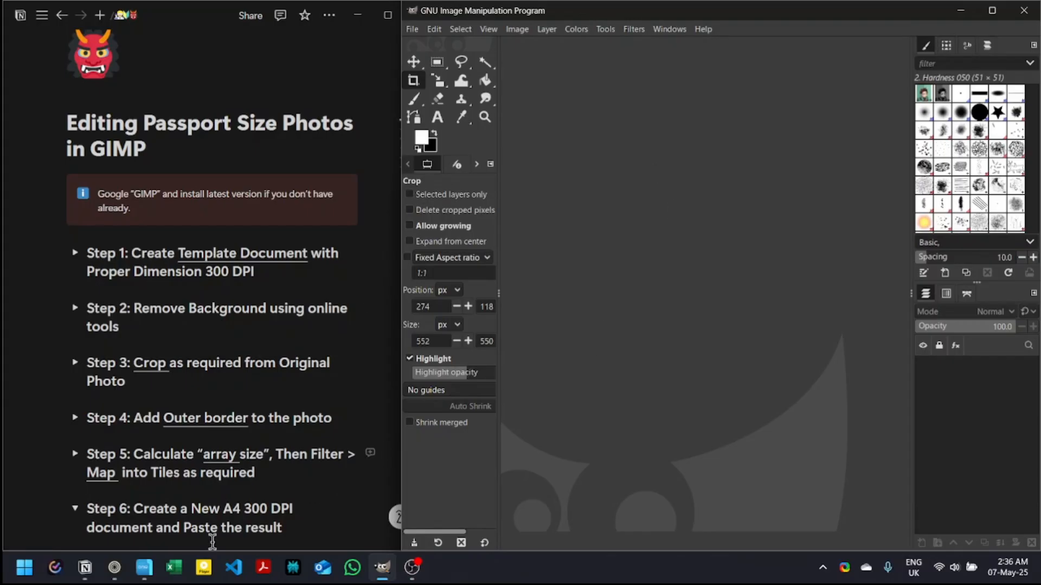
{"action": "left_click", "coordinate": [148, 572]}
{"action": "left_click", "coordinate": [370, 235]}
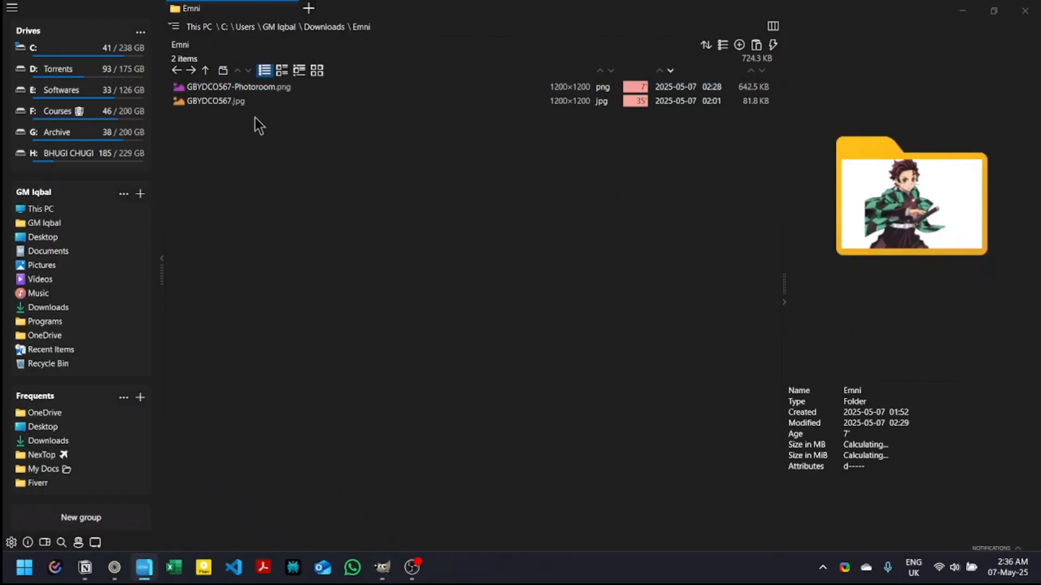
{"action": "left_click", "coordinate": [235, 107]}
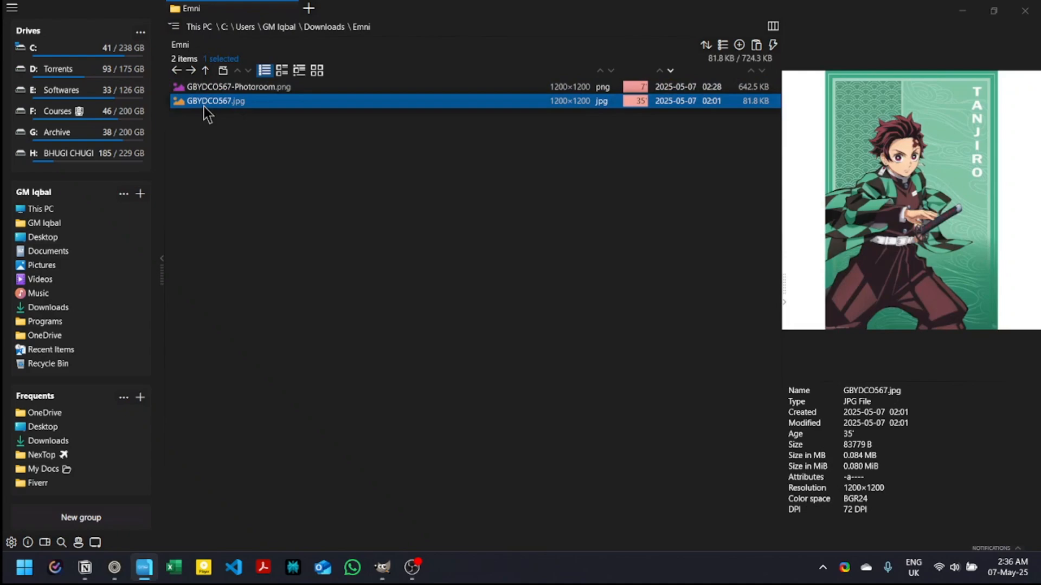
{"action": "left_click", "coordinate": [203, 106]}
{"action": "right_click", "coordinate": [204, 108]}
{"action": "mouse_move", "coordinate": [278, 115]}
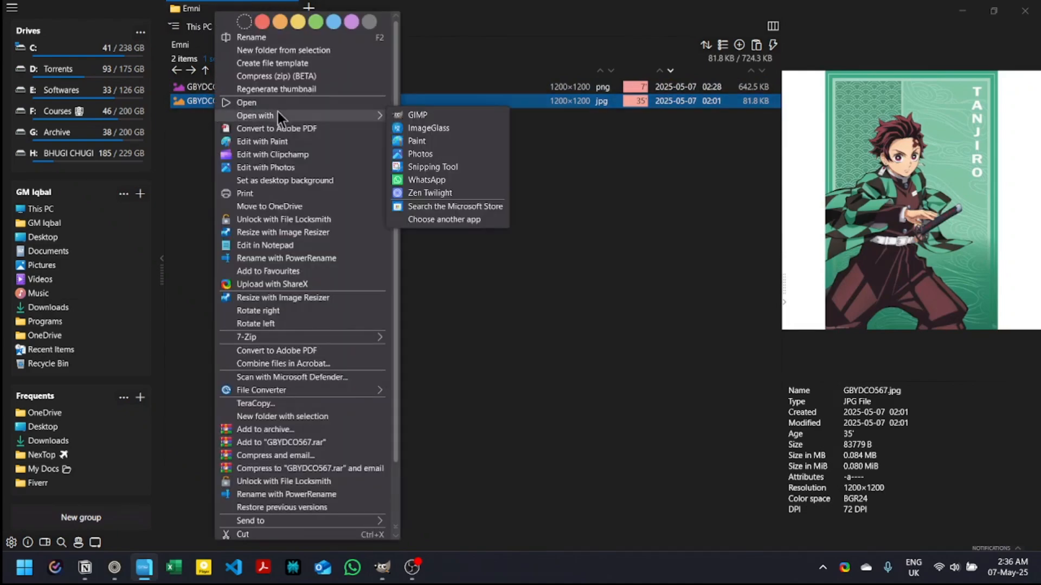
{"action": "left_click", "coordinate": [446, 115]}
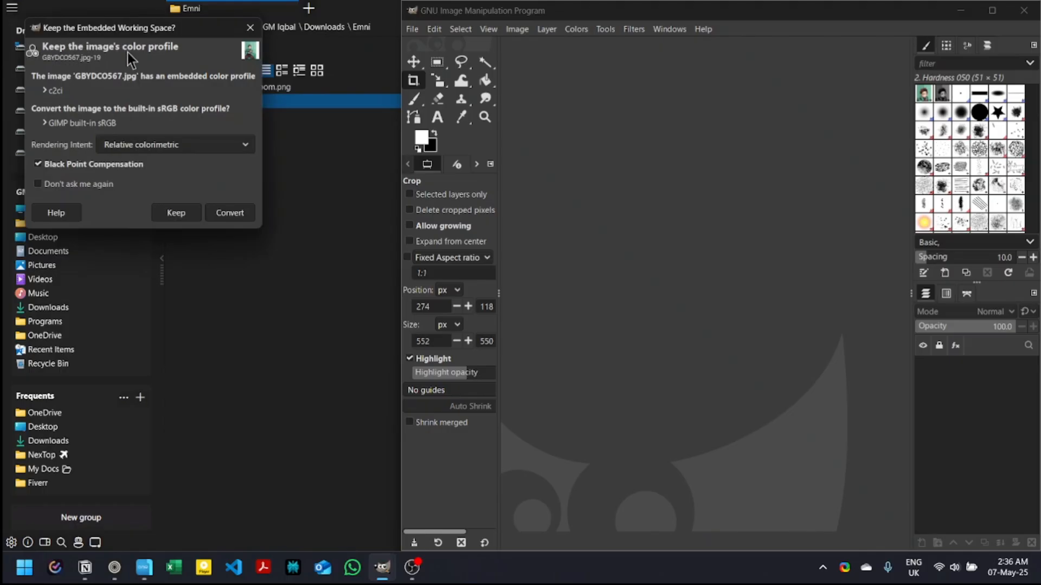
{"action": "left_click", "coordinate": [176, 213]}
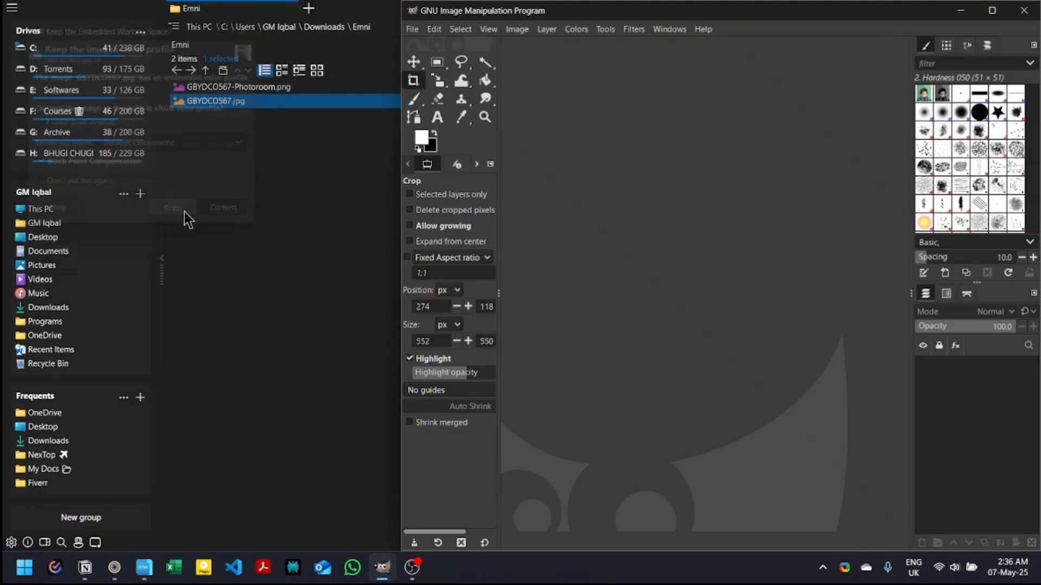
Review the Notion guide's Step 1 on creating a template document at 300 DPI, and return to GIMP.
{"action": "left_click", "coordinate": [85, 568]}
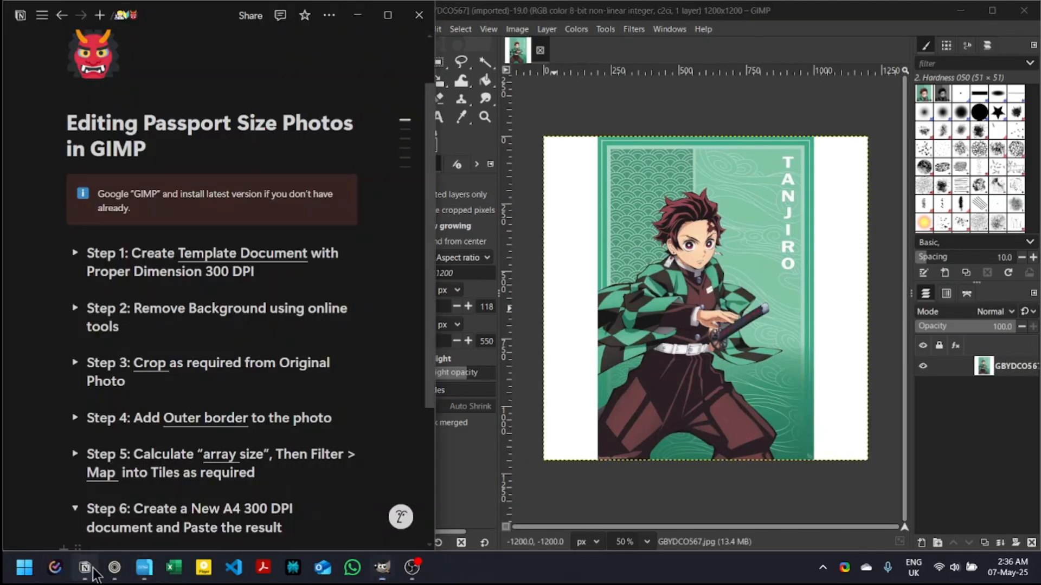
{"action": "left_click", "coordinate": [718, 12]}
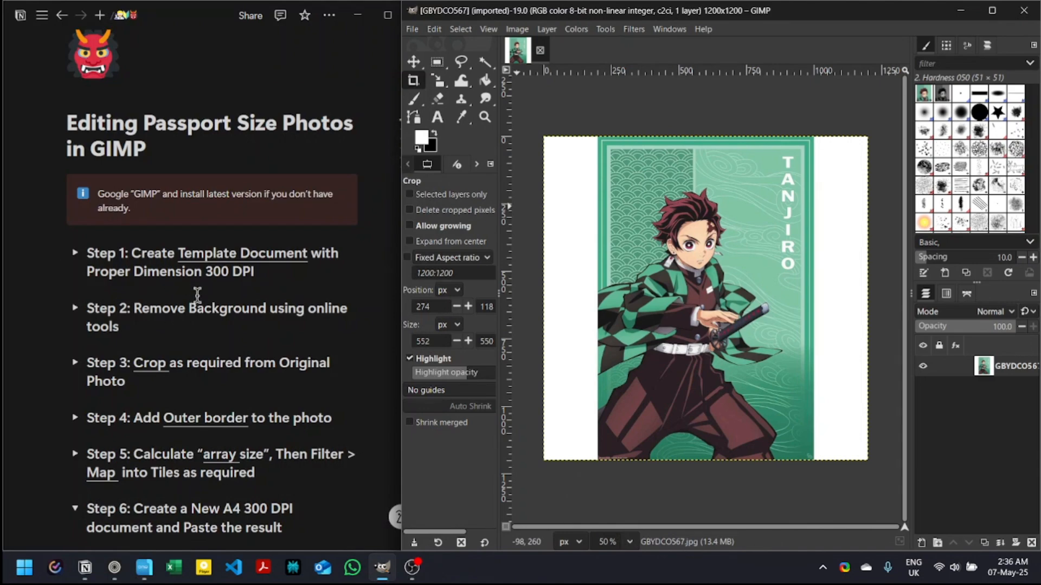
{"action": "scroll", "coordinate": [197, 298], "scroll_direction": "down", "scroll_amount": 1}
{"action": "left_click", "coordinate": [242, 206]}
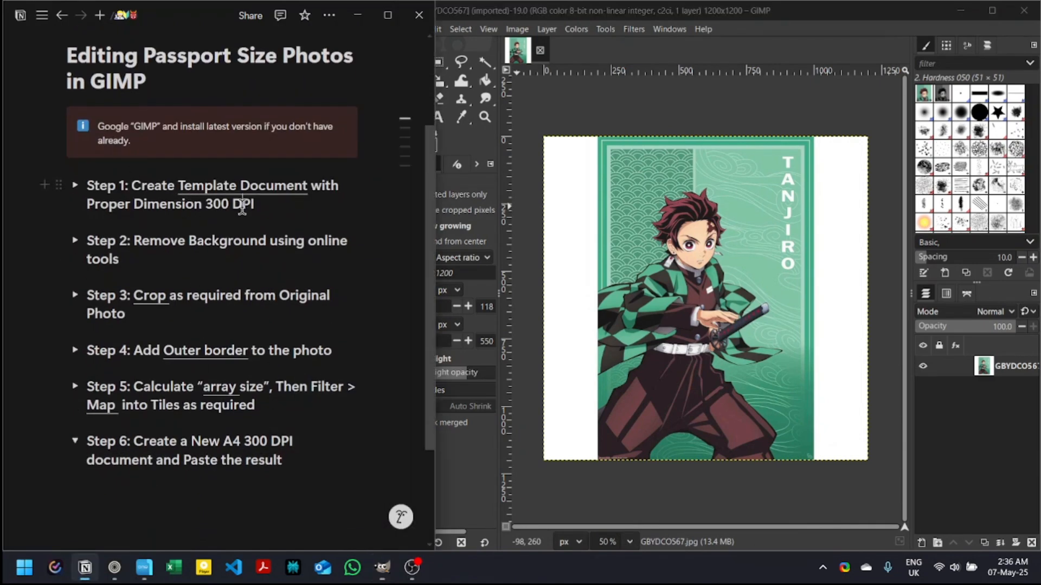
{"action": "scroll", "coordinate": [280, 238], "scroll_direction": "up", "scroll_amount": 1}
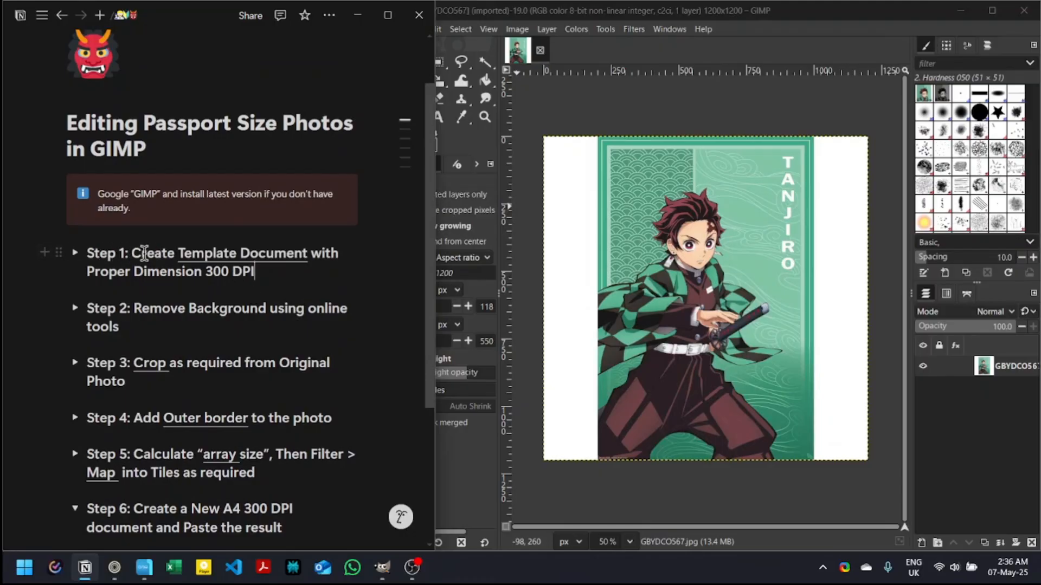
{"action": "left_click", "coordinate": [269, 277]}
{"action": "left_click", "coordinate": [594, 122]}
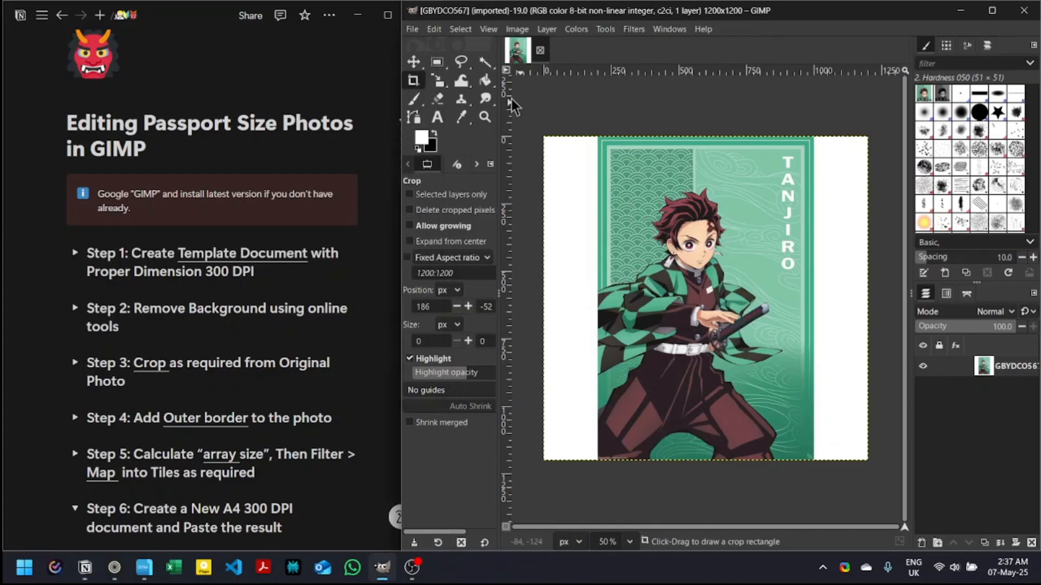
Start a new image in GIMP and expand Step 1 of the Notion guide to check the passport photo dimensions.
{"action": "left_click", "coordinate": [413, 29]}
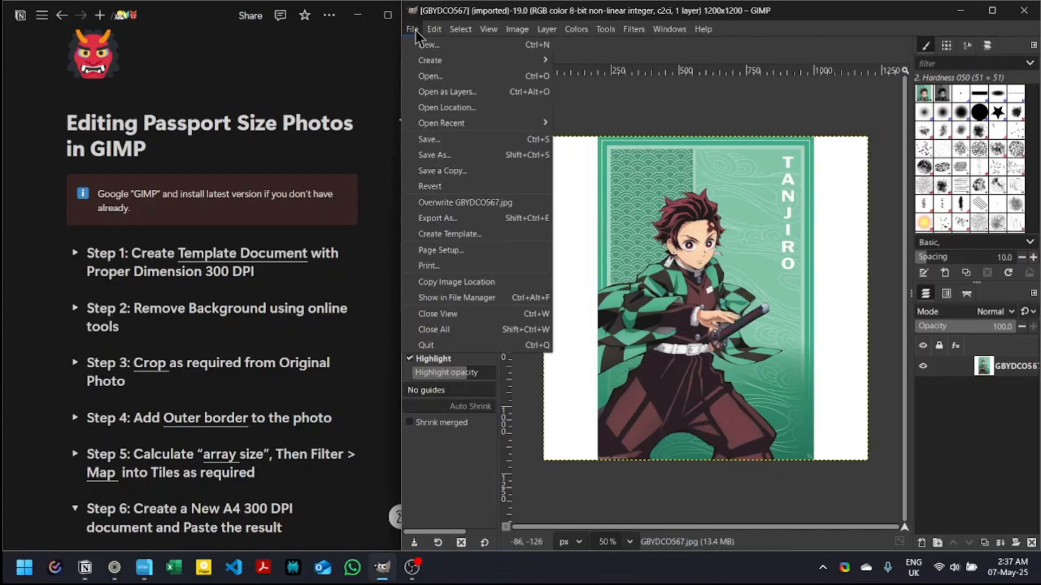
{"action": "left_click", "coordinate": [448, 47]}
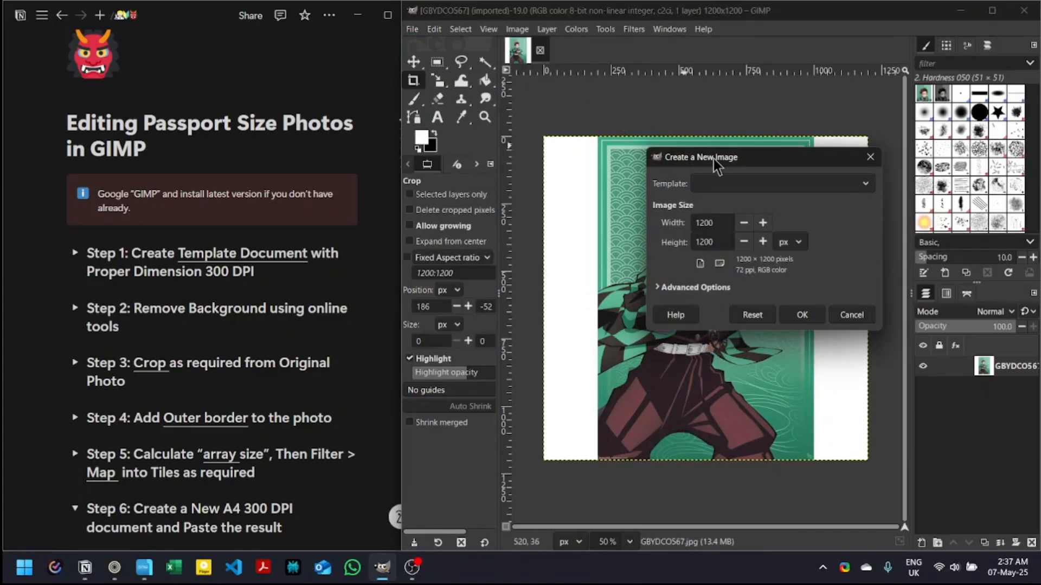
{"action": "left_click_drag", "start_coordinate": [710, 160], "coordinate": [688, 160]}
{"action": "left_click", "coordinate": [778, 242]}
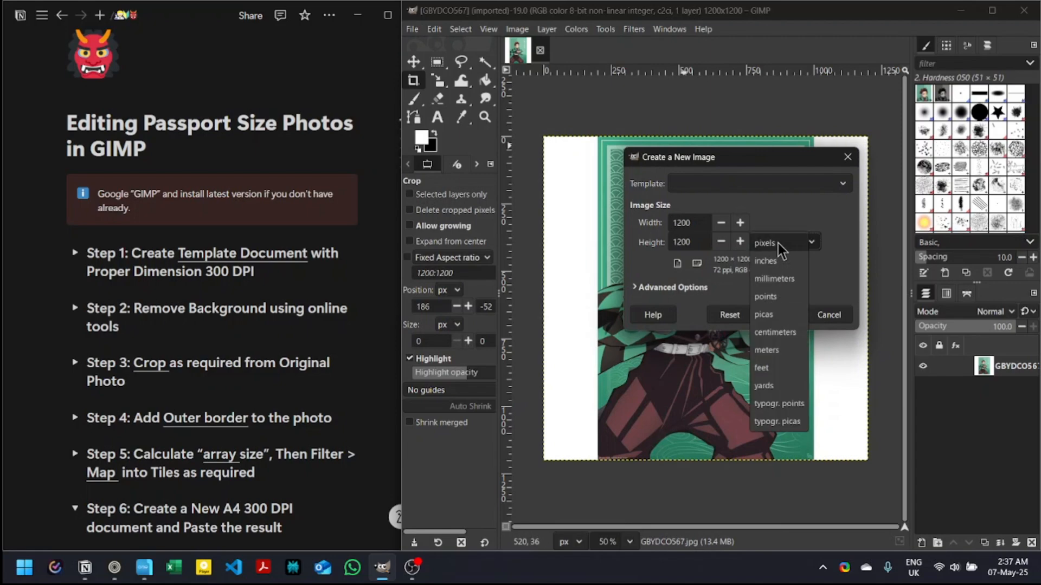
{"action": "left_click", "coordinate": [90, 259]}
{"action": "left_click", "coordinate": [78, 255]}
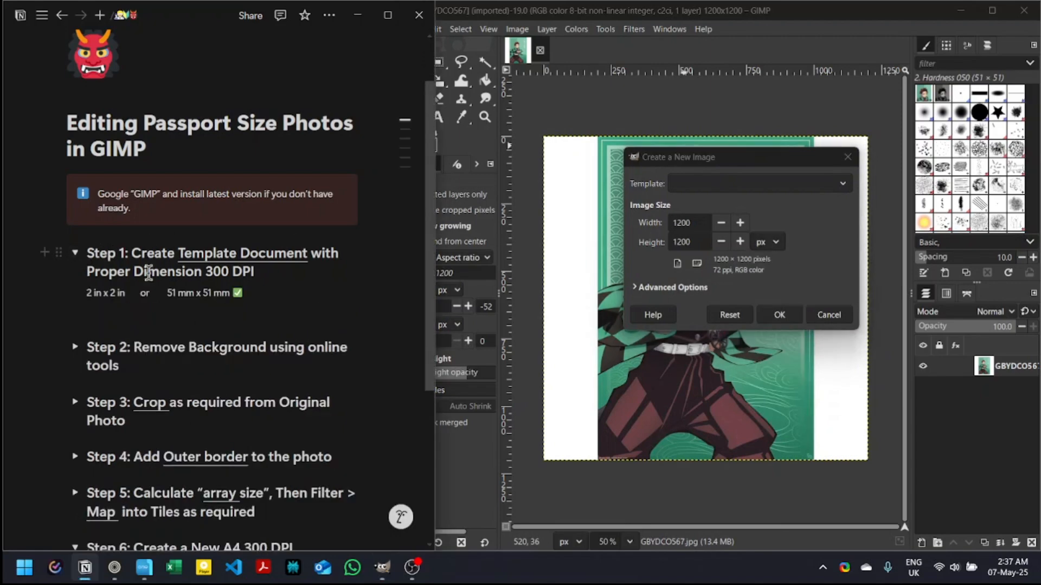
{"action": "left_click_drag", "start_coordinate": [164, 293], "coordinate": [219, 296]}
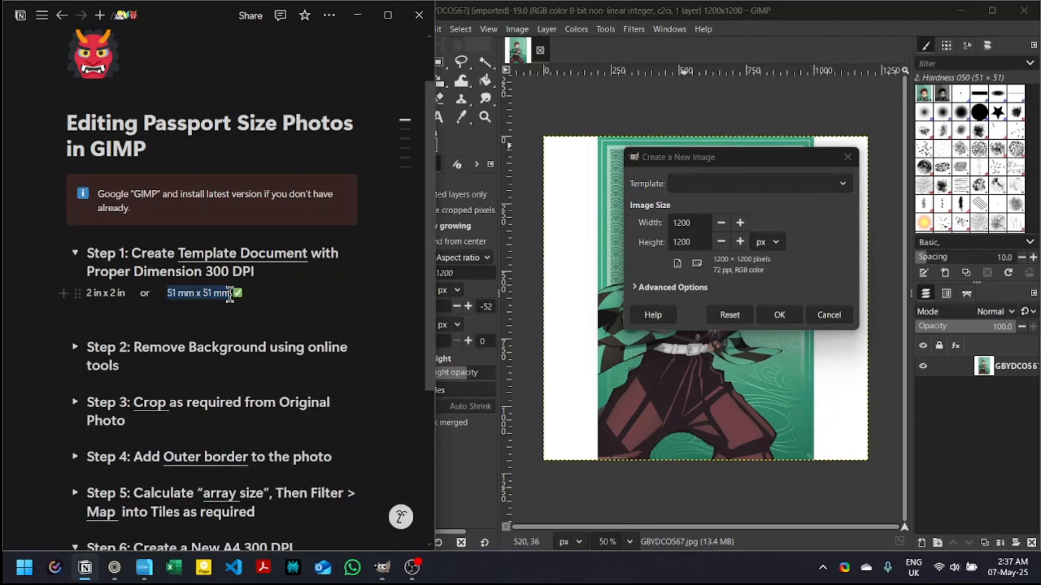
Set the new image's size unit to millimeters and enter 51 for both width and height.
{"action": "left_click", "coordinate": [714, 184]}
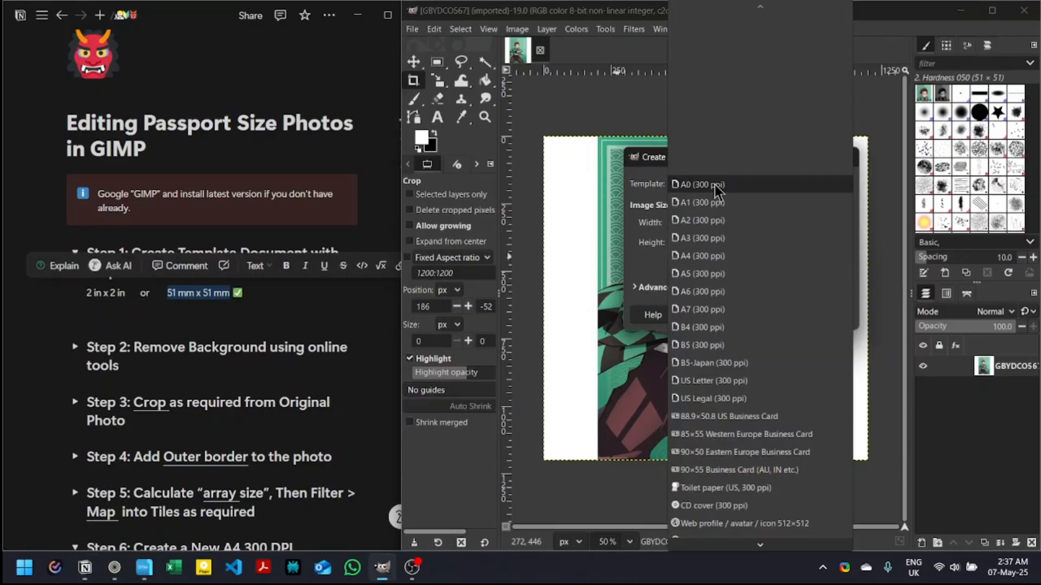
{"action": "left_click", "coordinate": [649, 216]}
{"action": "left_click", "coordinate": [775, 242]}
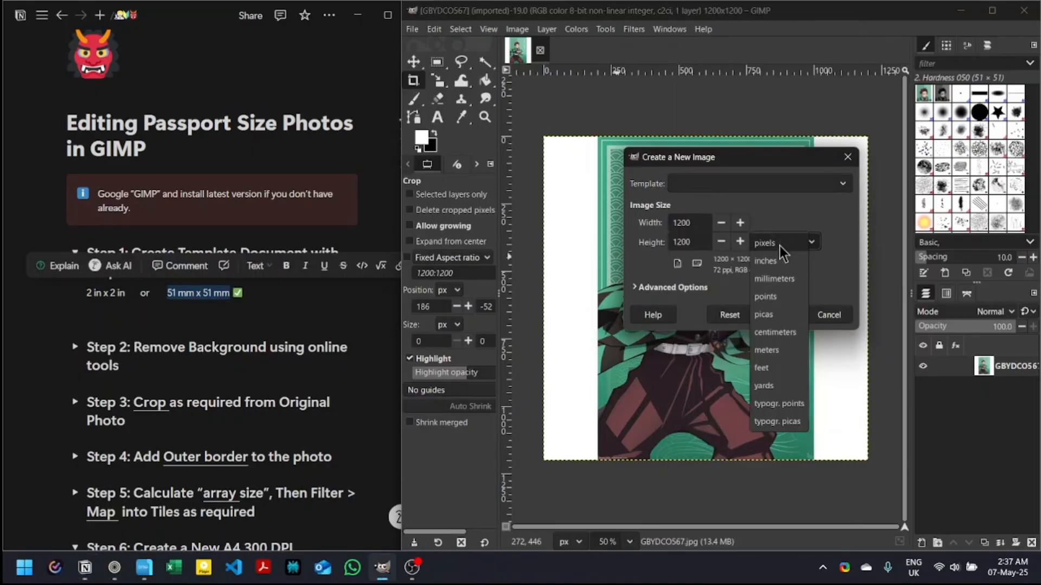
{"action": "left_click", "coordinate": [782, 284]}
{"action": "double_click", "coordinate": [699, 223]}
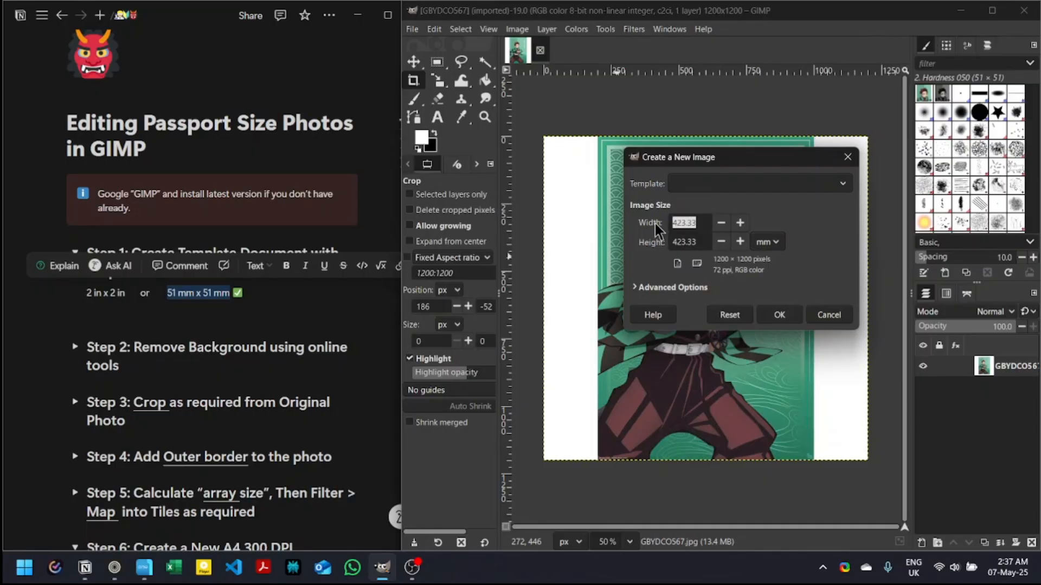
{"action": "type", "text": "51"}
{"action": "key", "text": "Tab"}
{"action": "type", "text": "51"}
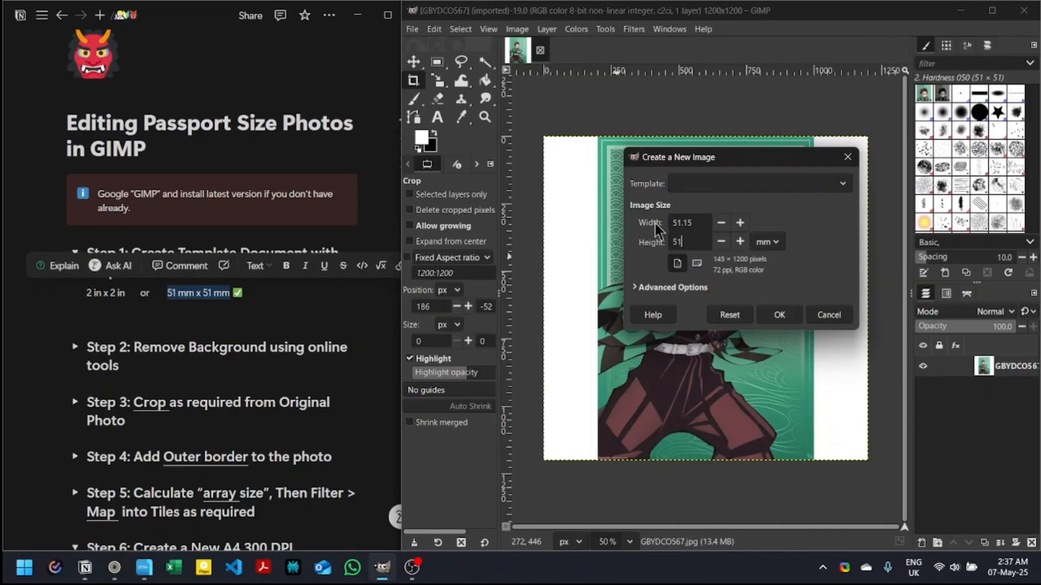
Set the new image's X and Y resolution to 300 pixels/in in the advanced options and create the image.
{"action": "left_click", "coordinate": [647, 289]}
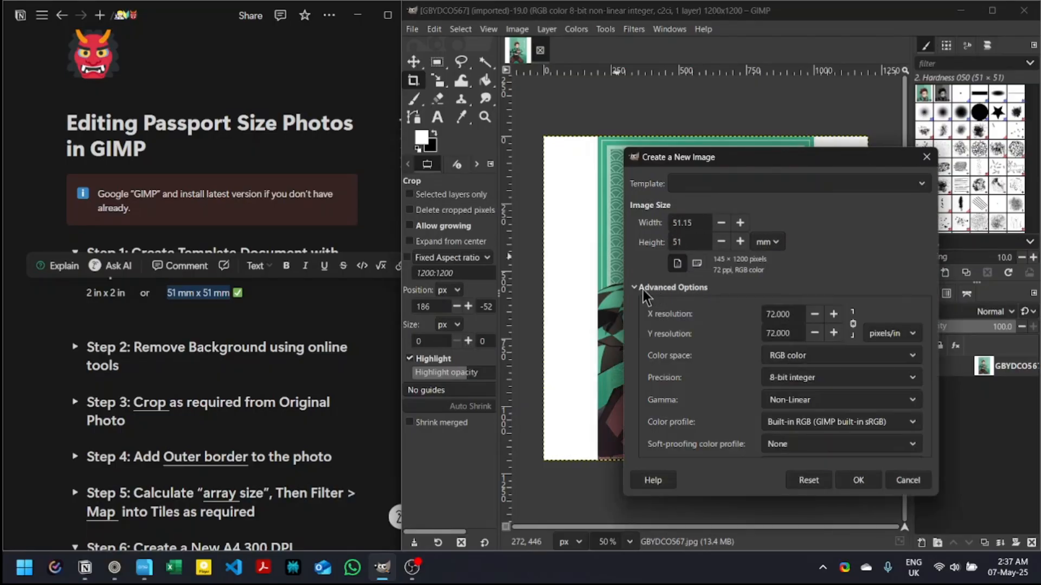
{"action": "key", "text": "Tab"}
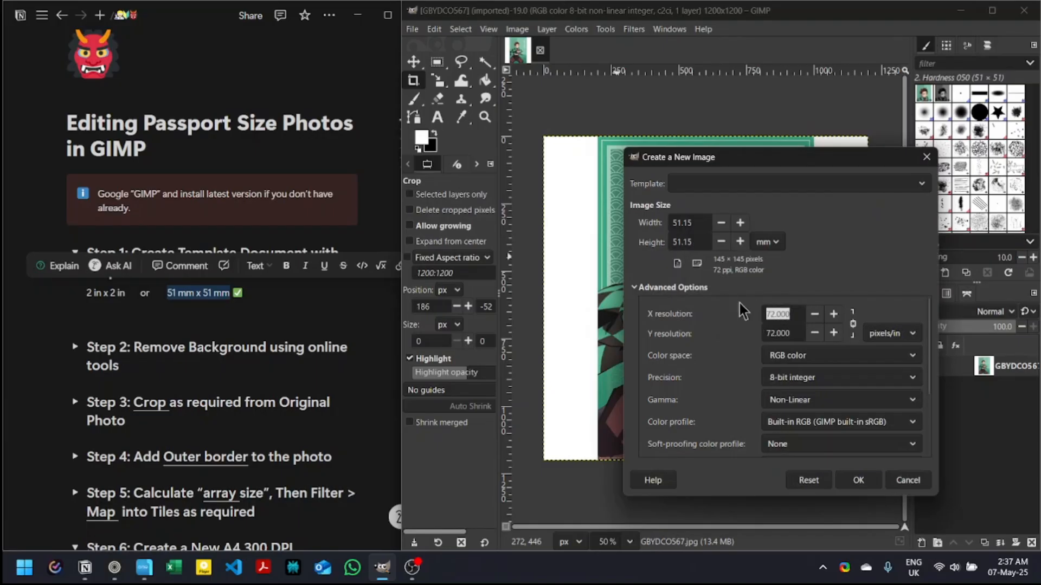
{"action": "type", "text": "300"}
{"action": "key", "text": "Tab"}
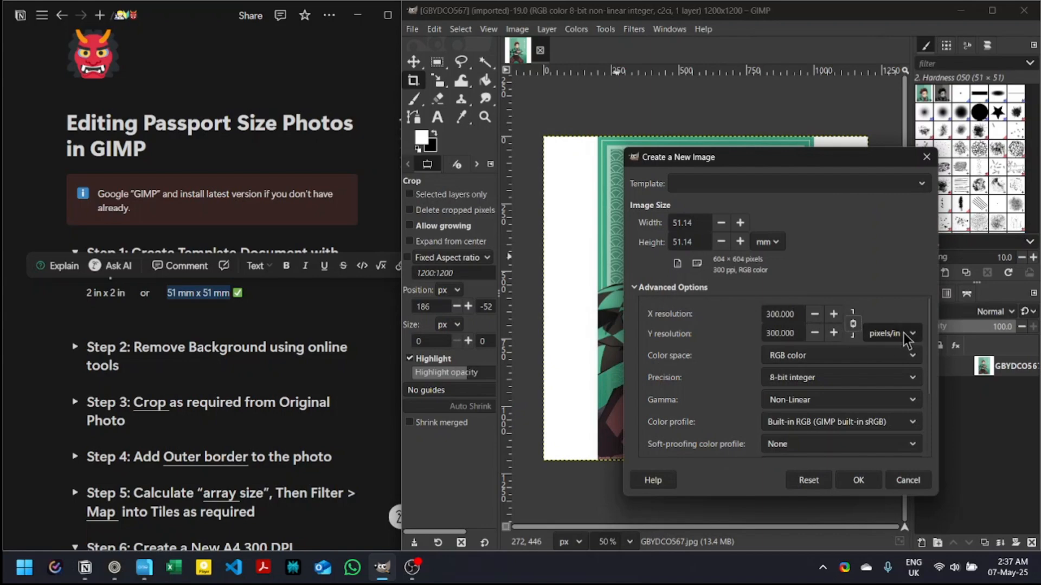
{"action": "left_click", "coordinate": [860, 483]}
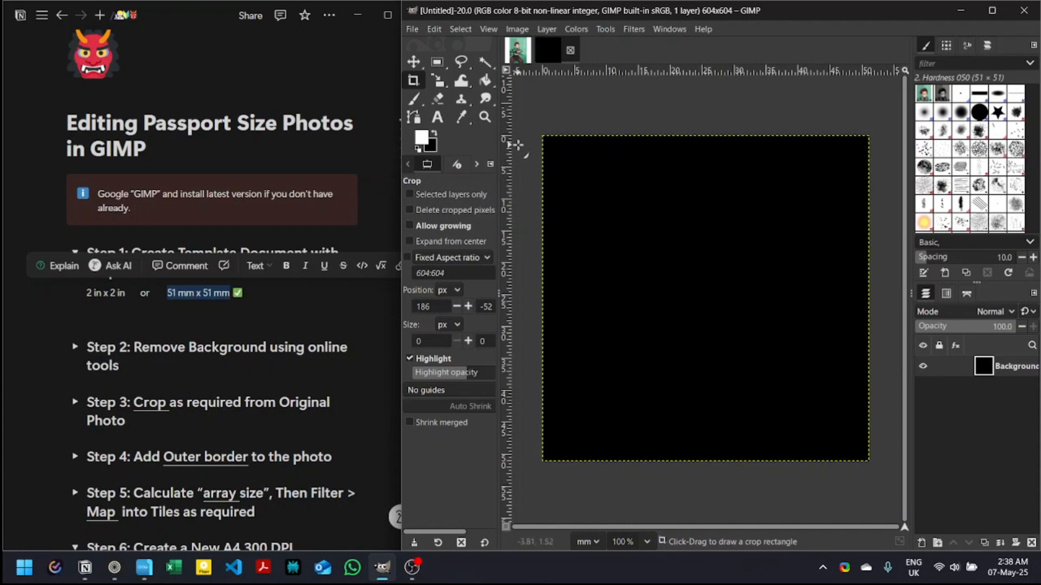
Fill the 51 x 51 mm template with the white foreground color.
{"action": "left_click", "coordinate": [434, 30]}
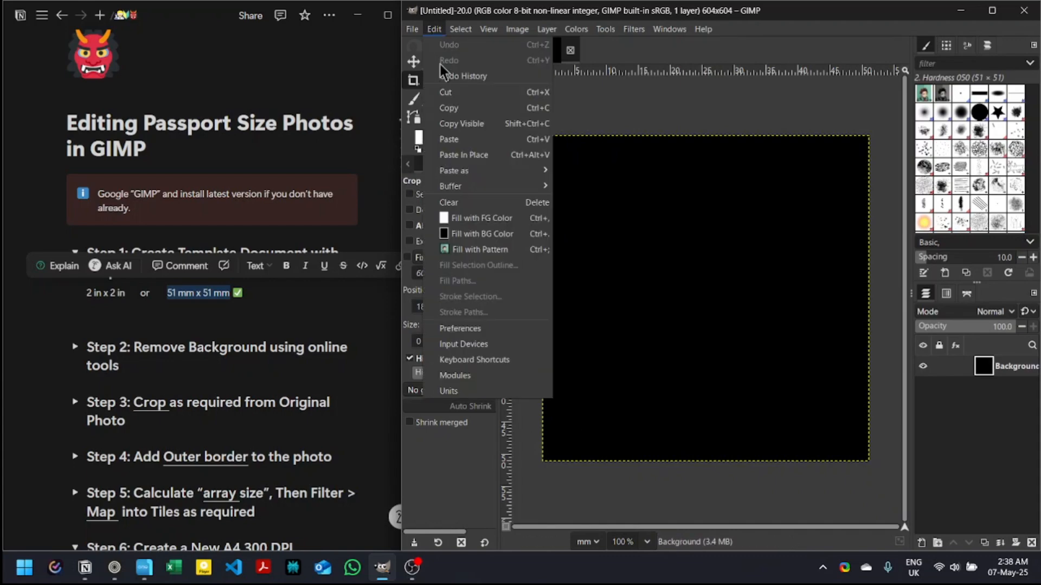
{"action": "left_click", "coordinate": [461, 221]}
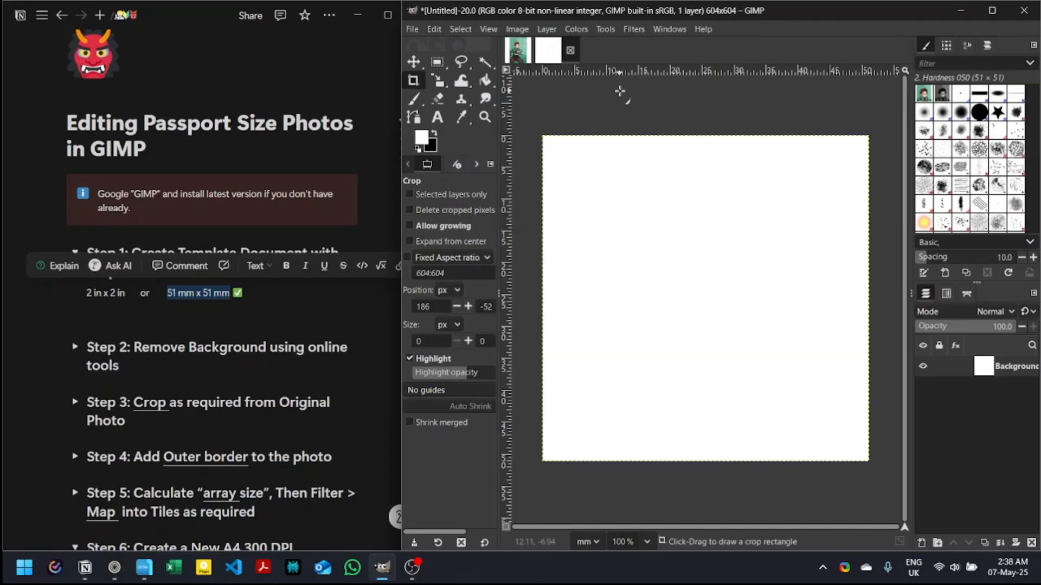
Collapse Step 1 and expand Step 2 of the Notion guide on background removal, and return to the original photo in GIMP.
{"action": "left_click", "coordinate": [160, 309]}
{"action": "left_click", "coordinate": [270, 294]}
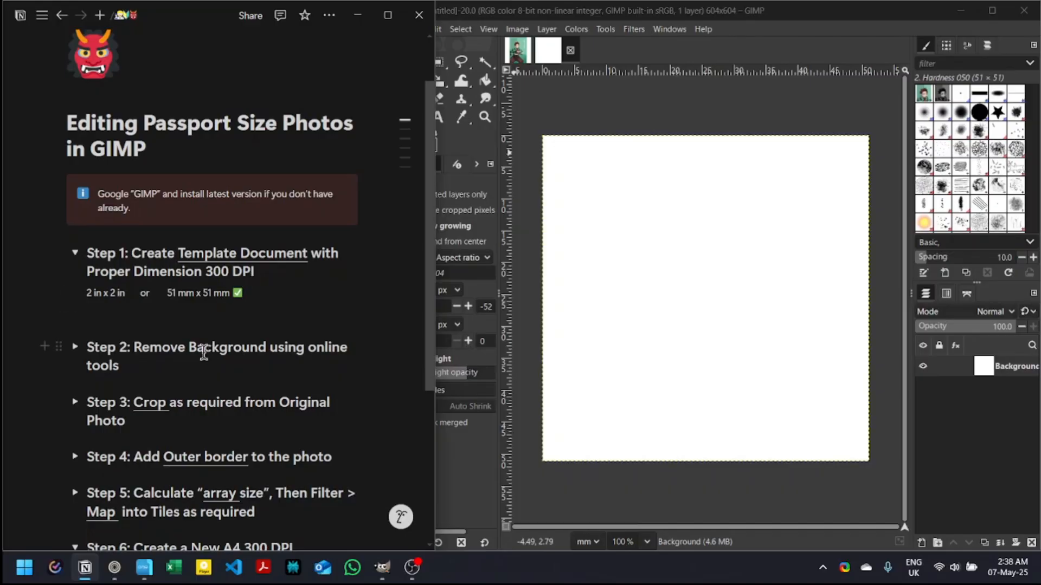
{"action": "left_click", "coordinate": [74, 252]}
{"action": "left_click", "coordinate": [76, 308]}
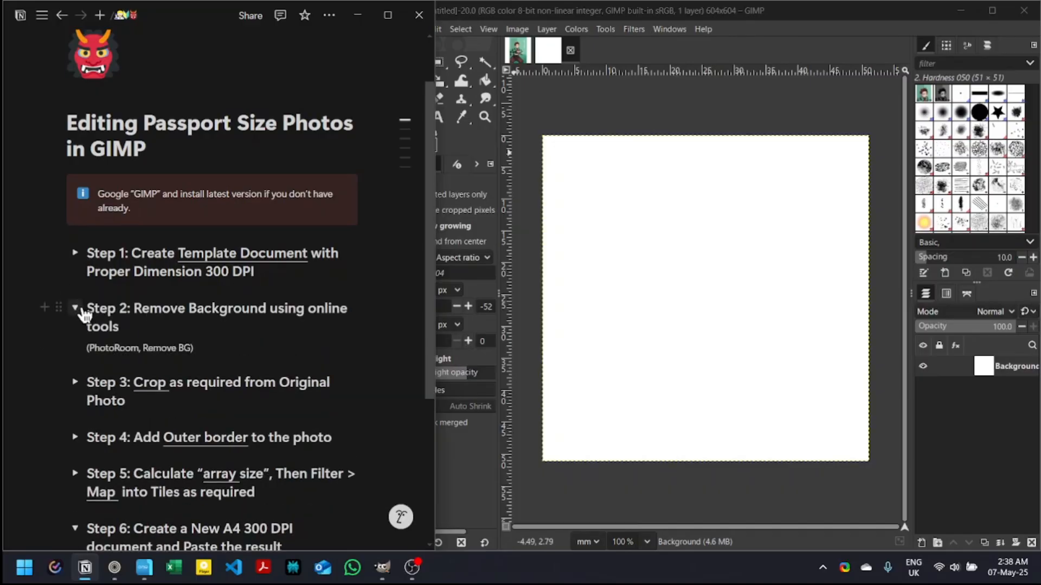
{"action": "left_click", "coordinate": [518, 51]}
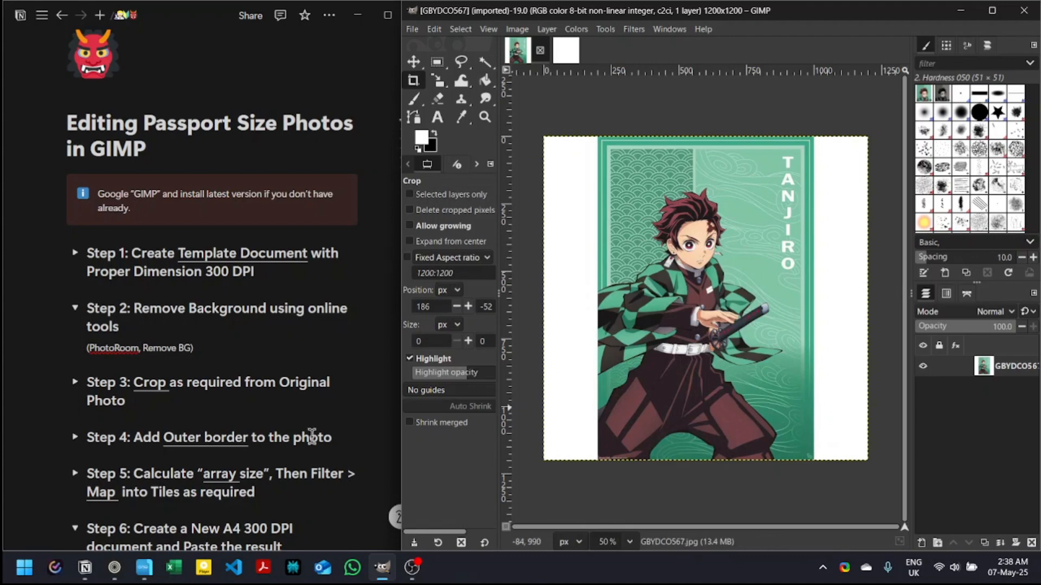
Switch to the browser, check the remove bg search results and open Photoroom's Background Remover page from the photo room search.
{"action": "left_click", "coordinate": [114, 568]}
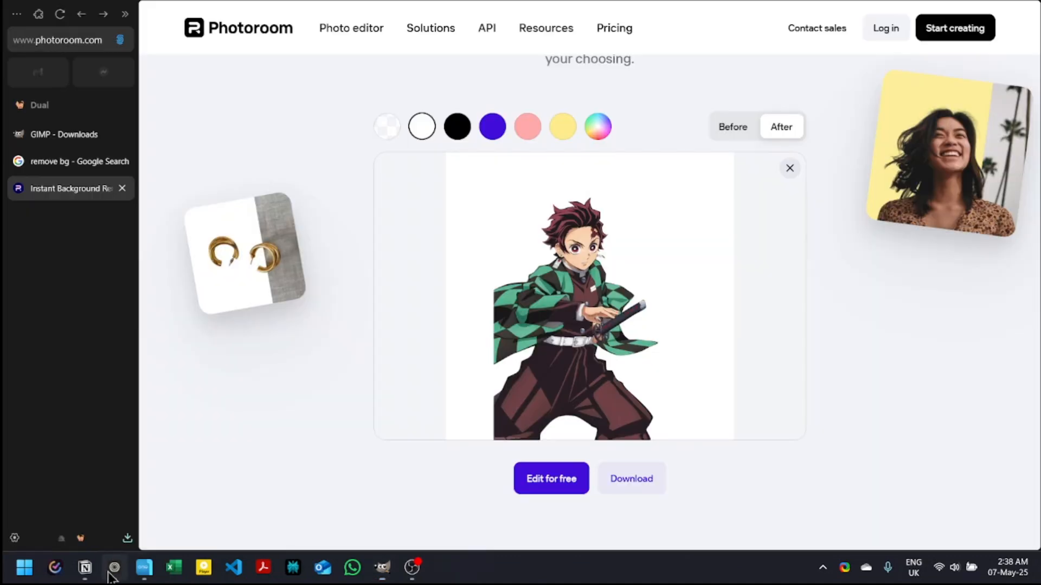
{"action": "left_click", "coordinate": [52, 155]}
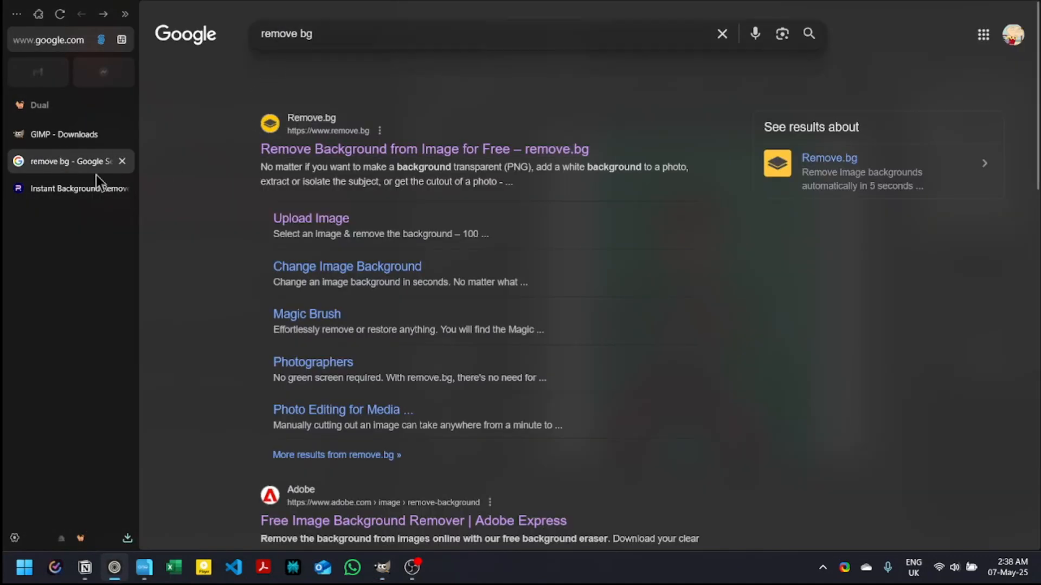
{"action": "left_click", "coordinate": [77, 187]}
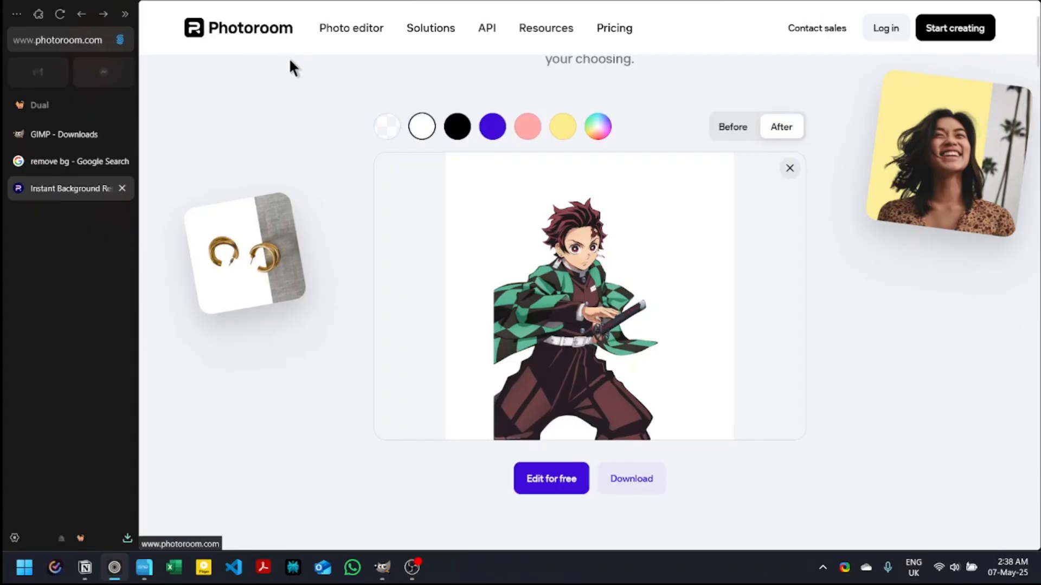
{"action": "left_click", "coordinate": [81, 14]}
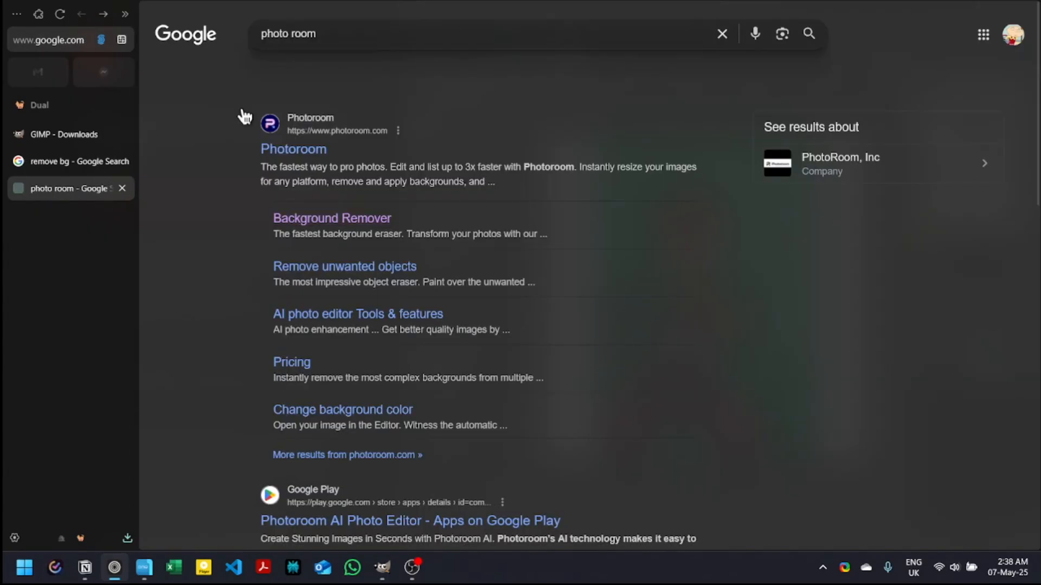
{"action": "left_click", "coordinate": [296, 222]}
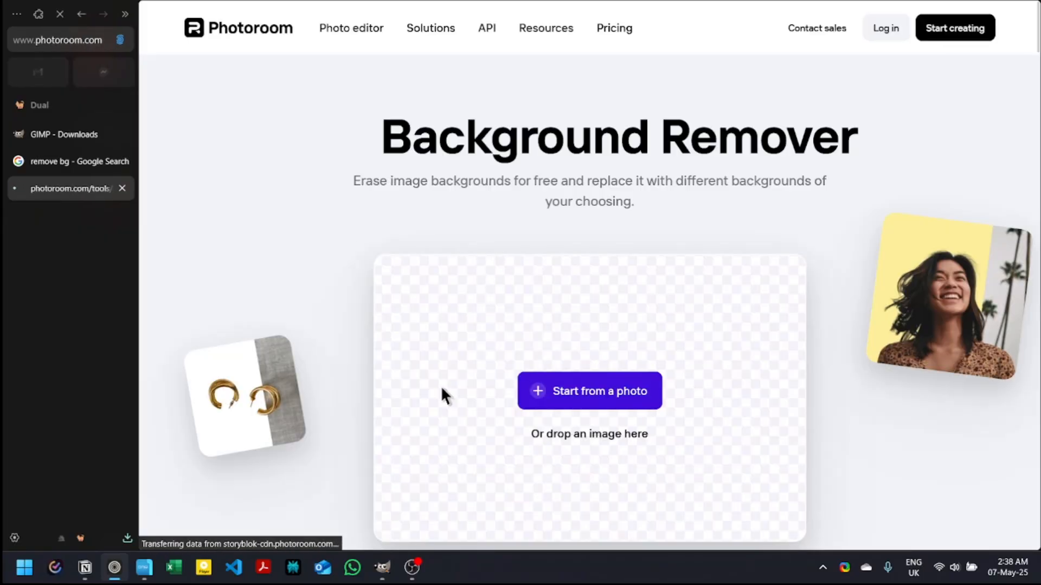
Switch to the file manager and open GBYDCO567-Photoroom.png from the Emni folder in GIMP.
{"action": "left_click", "coordinate": [145, 567]}
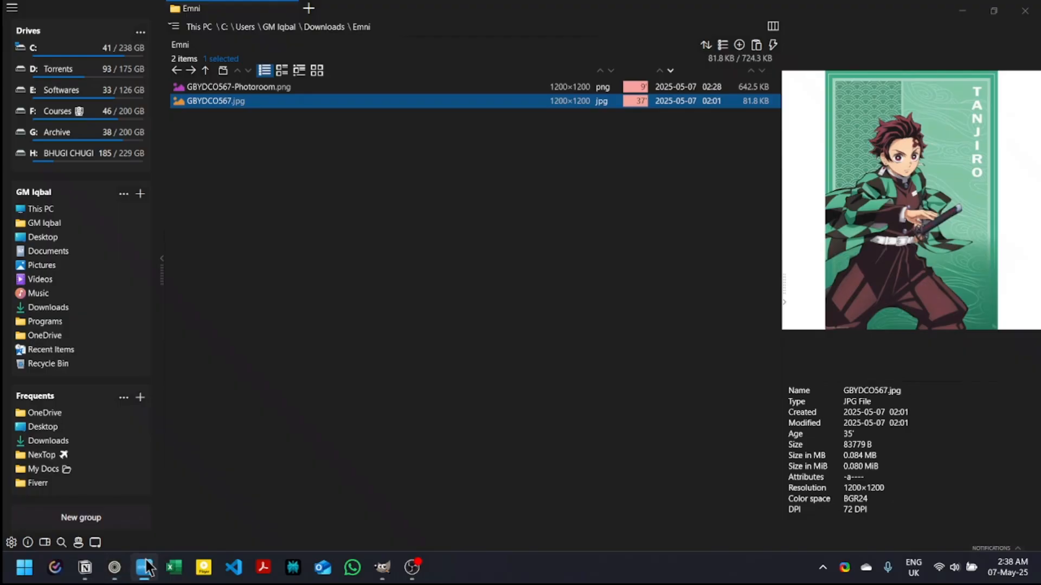
{"action": "left_click", "coordinate": [212, 86]}
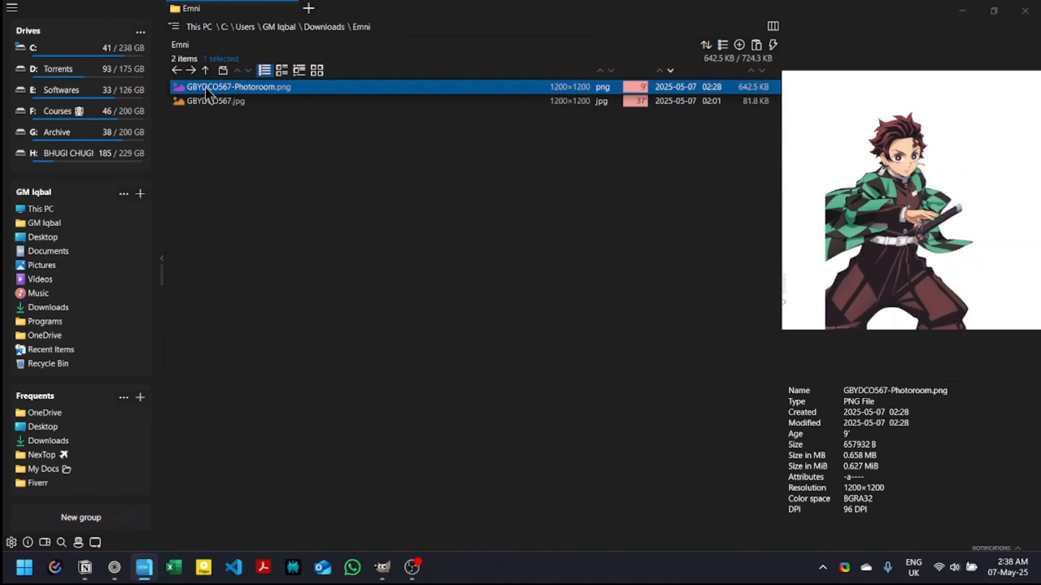
{"action": "double_click", "coordinate": [206, 87]}
{"action": "right_click", "coordinate": [206, 87]}
{"action": "mouse_move", "coordinate": [291, 114]}
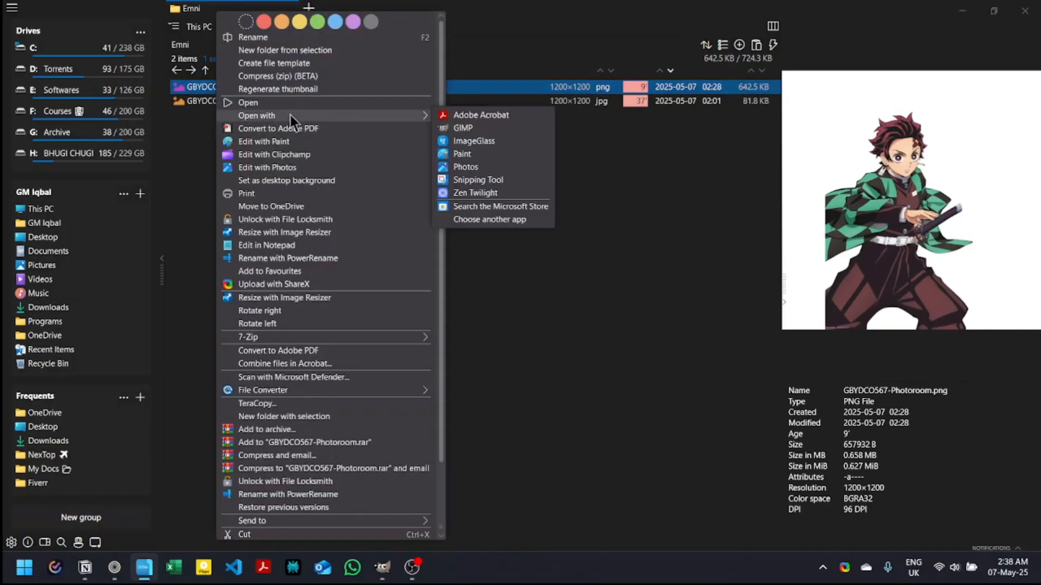
{"action": "left_click", "coordinate": [462, 128]}
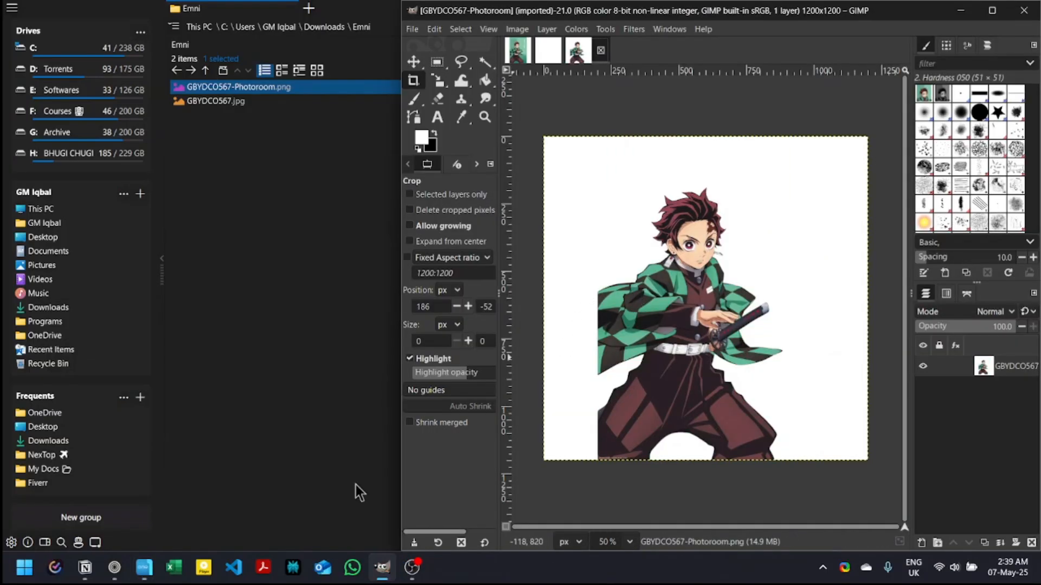
Collapse Step 2 and expand Step 3 of the Notion guide on cropping the photo, and return to GIMP.
{"action": "left_click", "coordinate": [86, 567]}
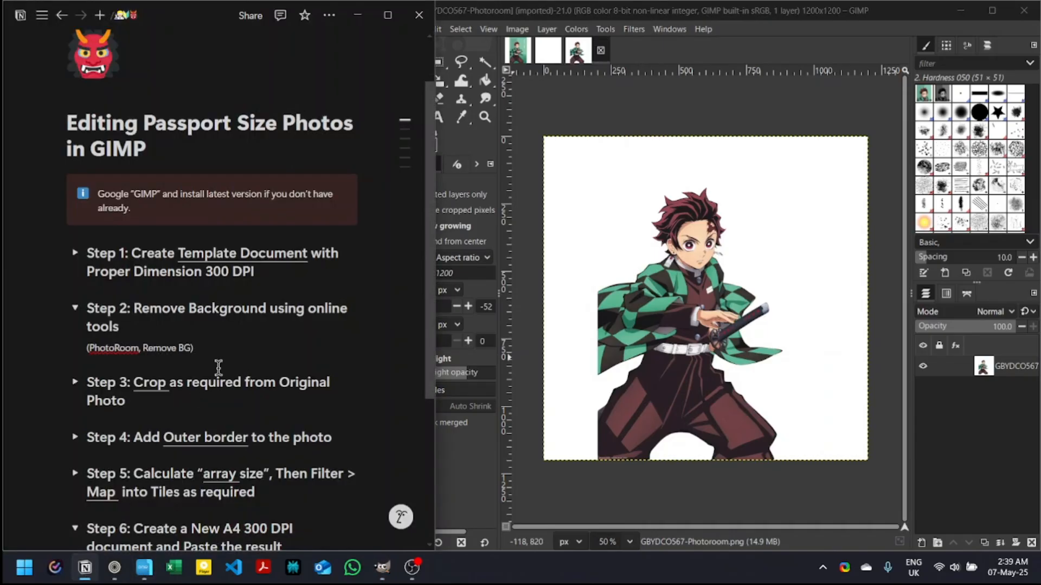
{"action": "left_click", "coordinate": [76, 309]}
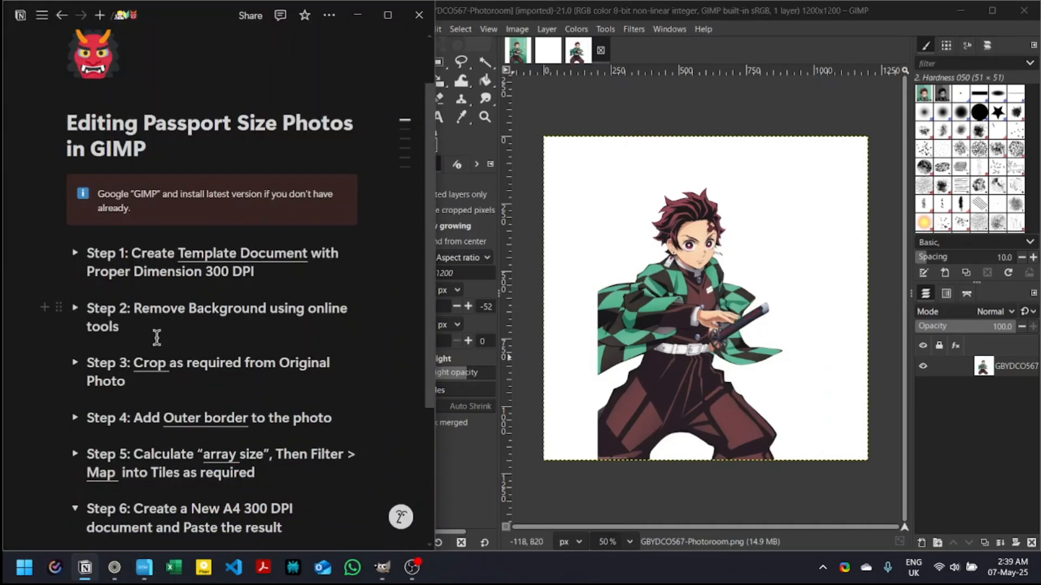
{"action": "scroll", "coordinate": [174, 330], "scroll_direction": "down", "scroll_amount": 1}
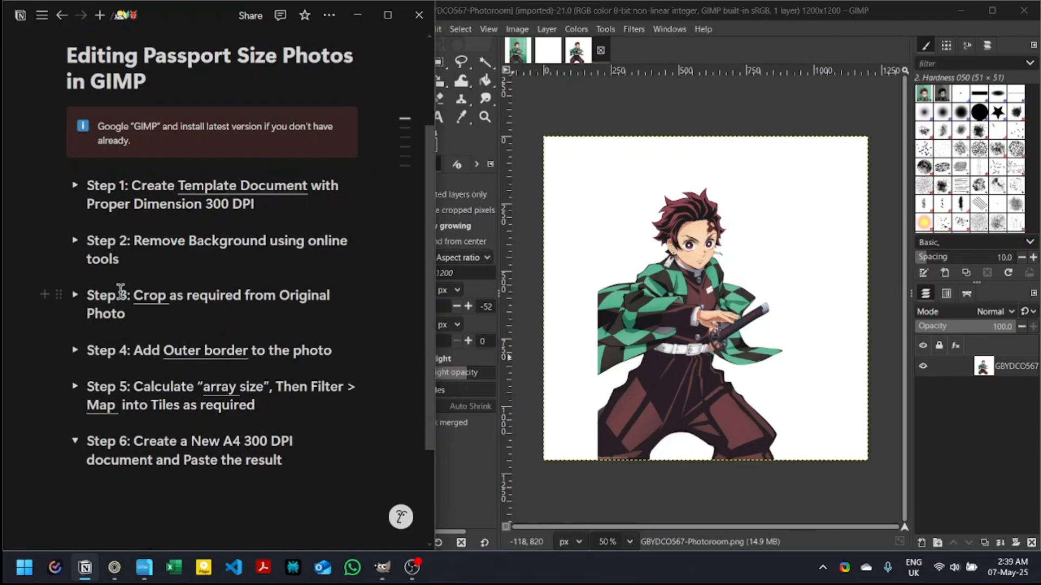
{"action": "left_click", "coordinate": [75, 295]}
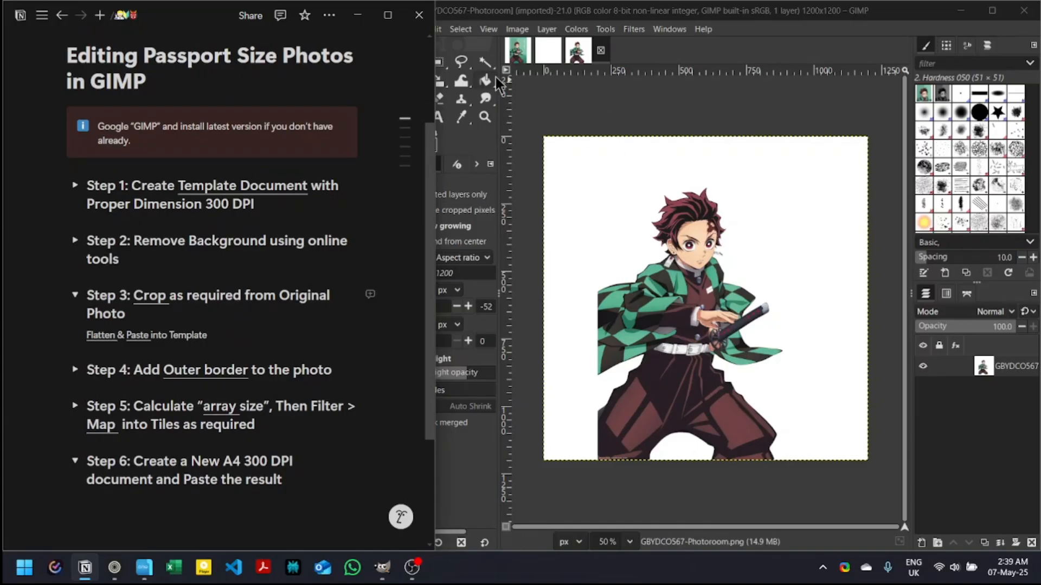
{"action": "left_click", "coordinate": [549, 90]}
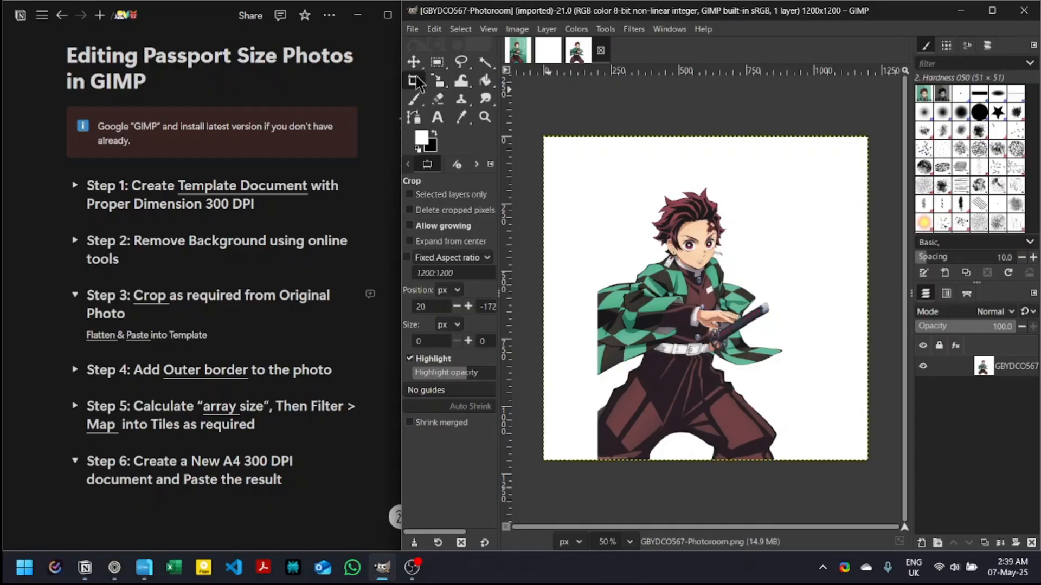
Draw a crop rectangle of about 718 x 654 px around the character's head and upper body with the Crop tool.
{"action": "left_click", "coordinate": [606, 30]}
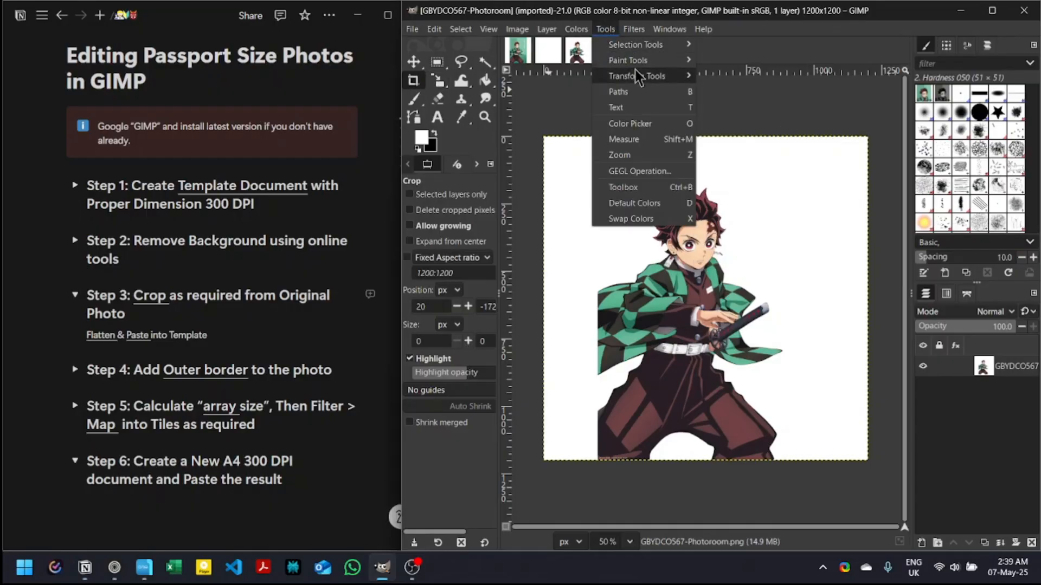
{"action": "mouse_move", "coordinate": [634, 77]}
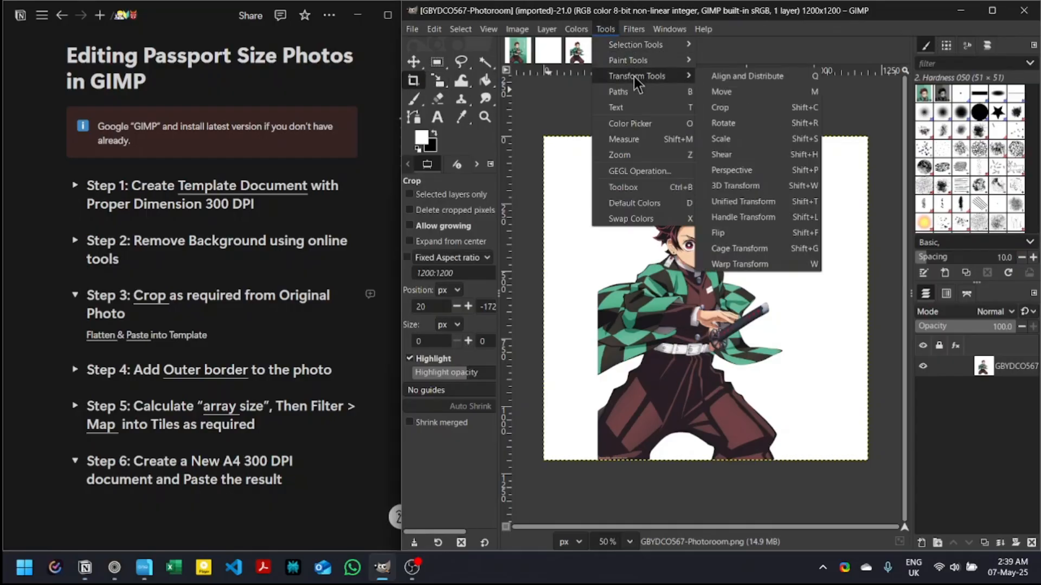
{"action": "left_click", "coordinate": [726, 108]}
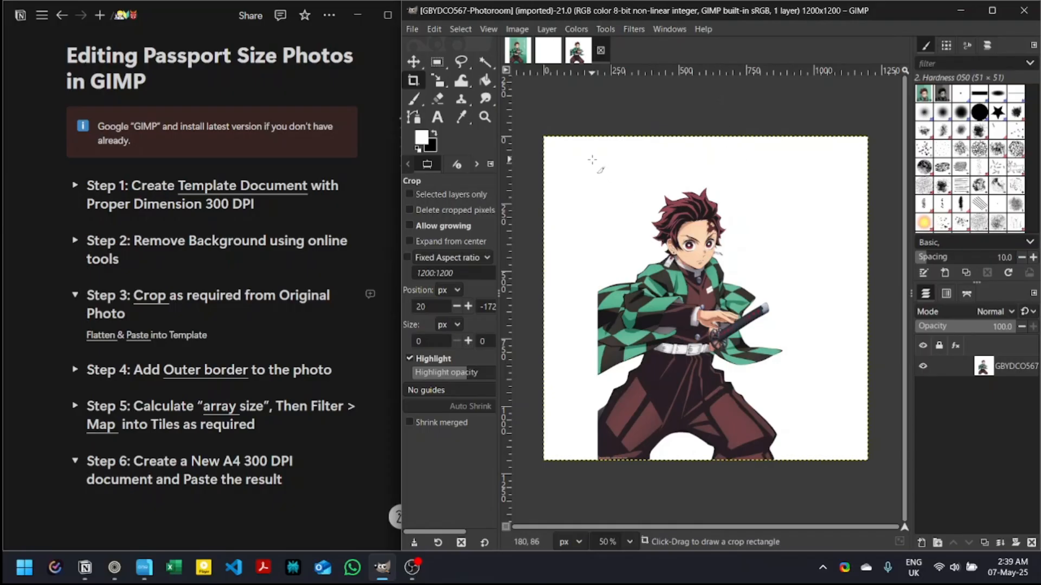
{"action": "left_click_drag", "start_coordinate": [592, 159], "coordinate": [786, 336]}
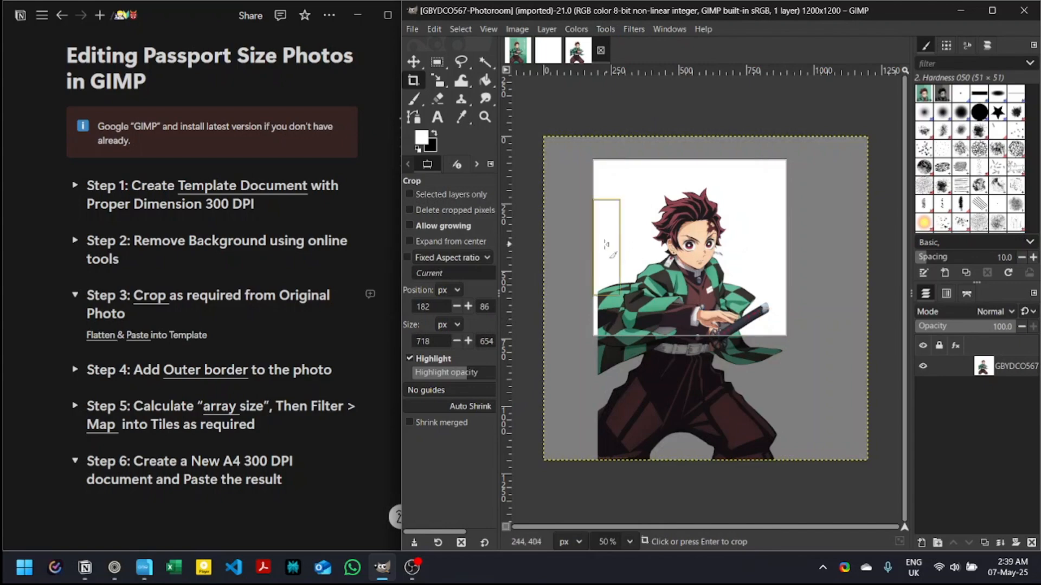
Adjust the crop rectangle to 580 x 580 px at position 254, 126 around the head and upper body and apply the crop.
{"action": "left_click_drag", "start_coordinate": [606, 244], "coordinate": [623, 245]}
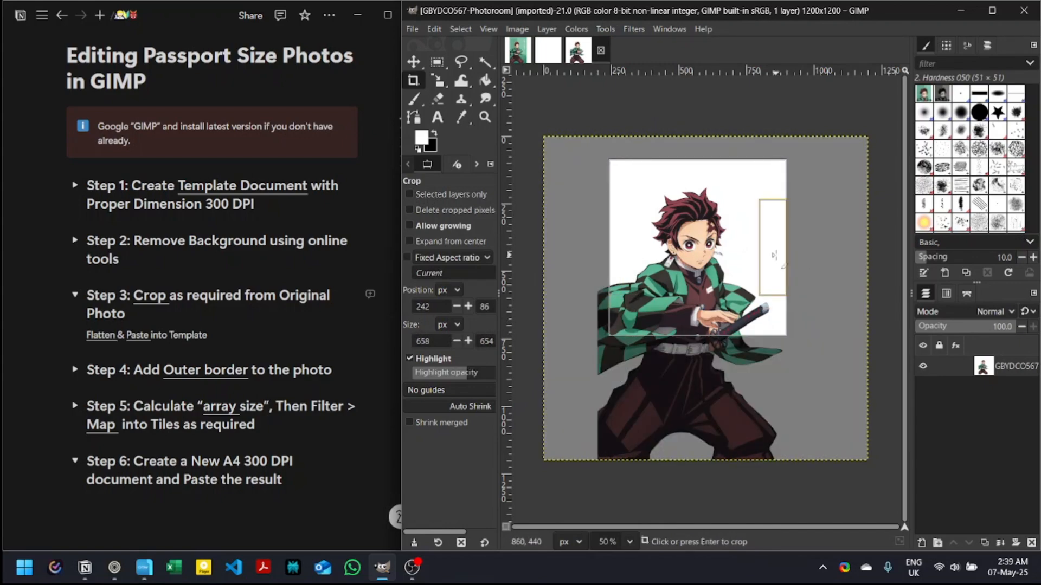
{"action": "left_click_drag", "start_coordinate": [774, 256], "coordinate": [759, 255]}
{"action": "left_click_drag", "start_coordinate": [689, 328], "coordinate": [686, 306]}
{"action": "left_click_drag", "start_coordinate": [703, 207], "coordinate": [697, 218]}
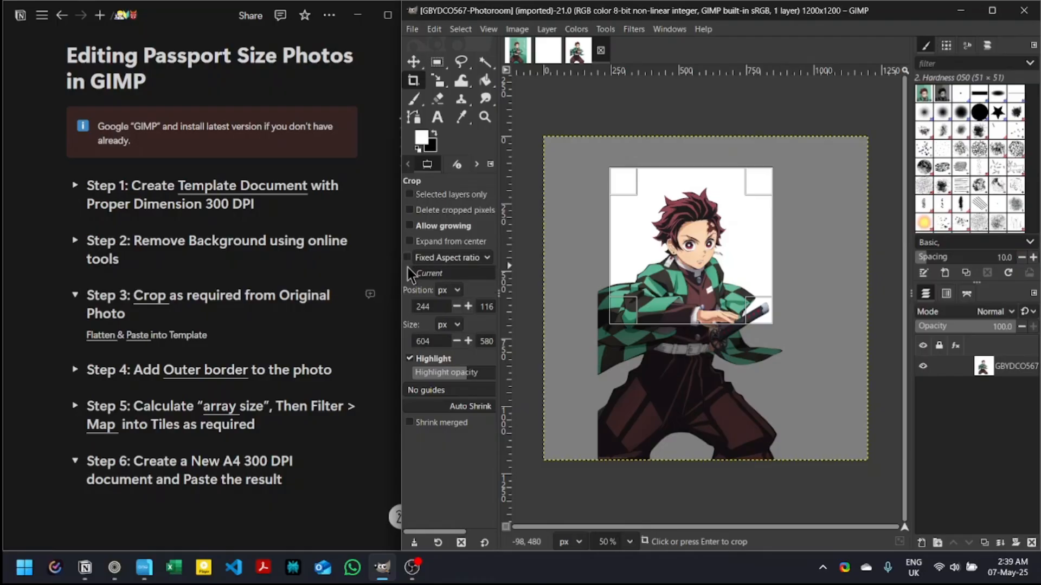
{"action": "left_click_drag", "start_coordinate": [691, 250], "coordinate": [687, 248]}
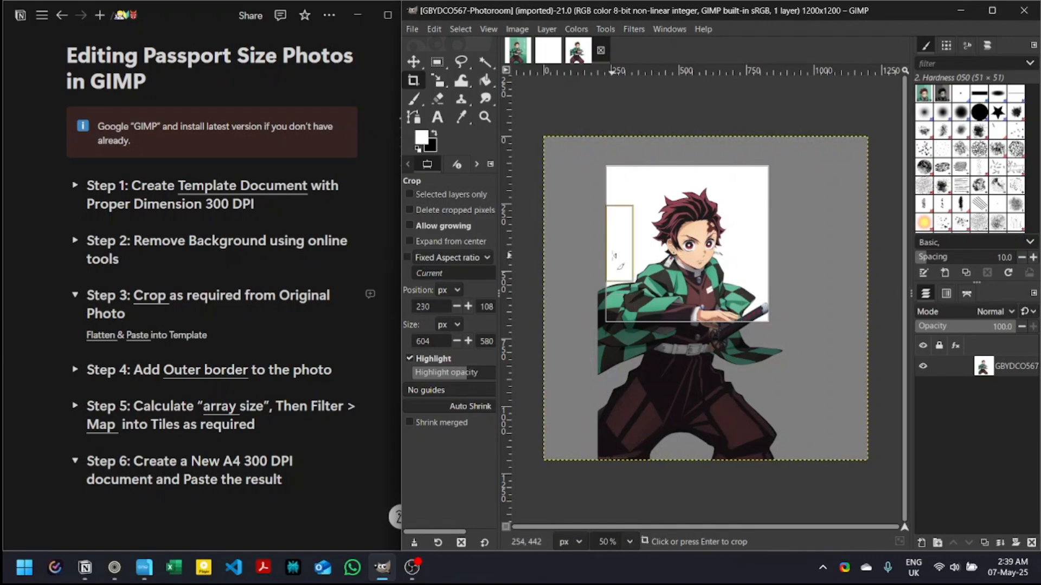
{"action": "left_click_drag", "start_coordinate": [631, 264], "coordinate": [689, 243]}
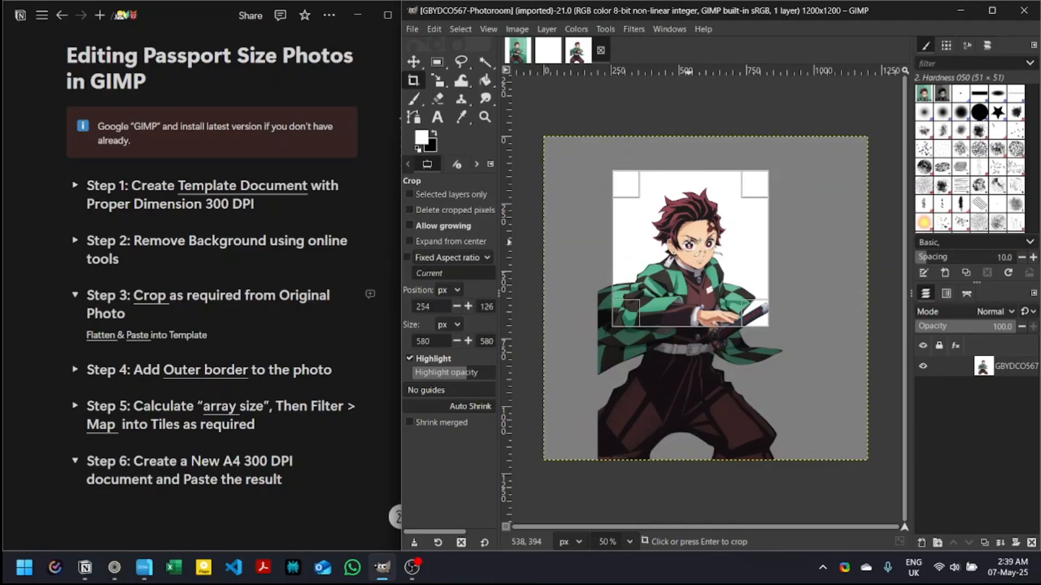
{"action": "left_click", "coordinate": [689, 243]}
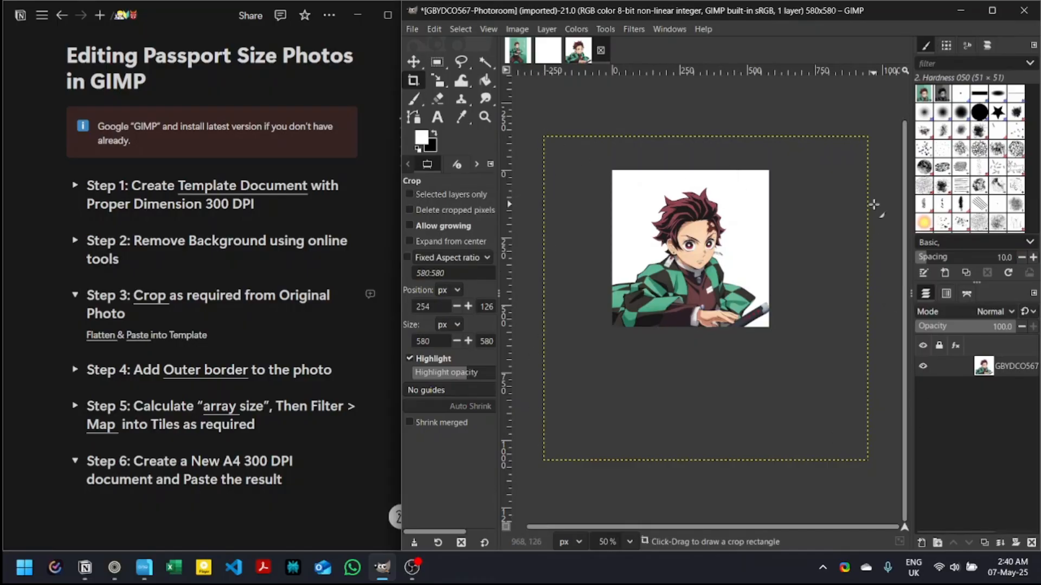
Flatten the cropped image.
{"action": "left_click", "coordinate": [464, 28]}
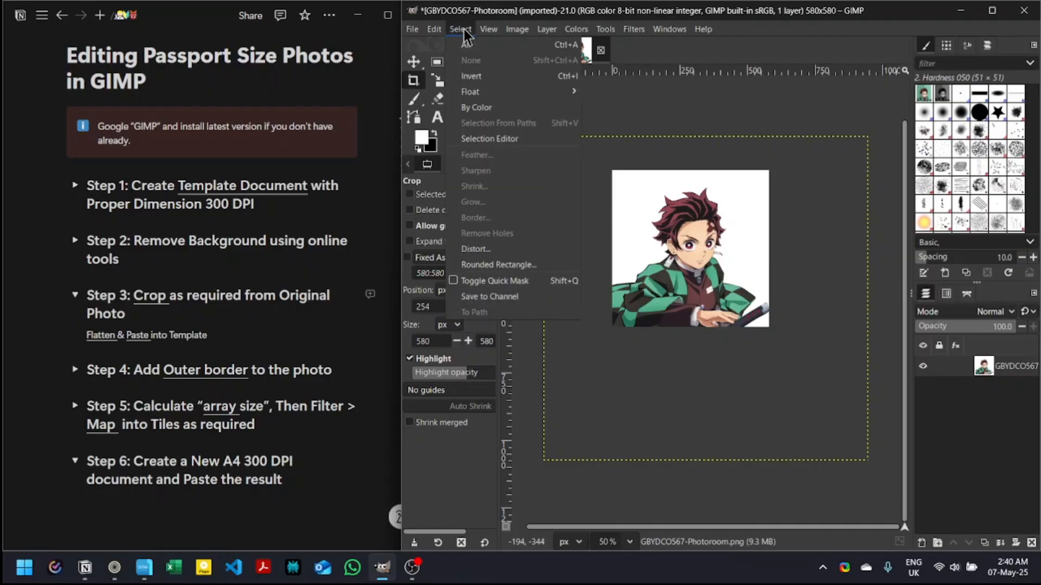
{"action": "left_click", "coordinate": [461, 29]}
{"action": "left_click", "coordinate": [438, 25]}
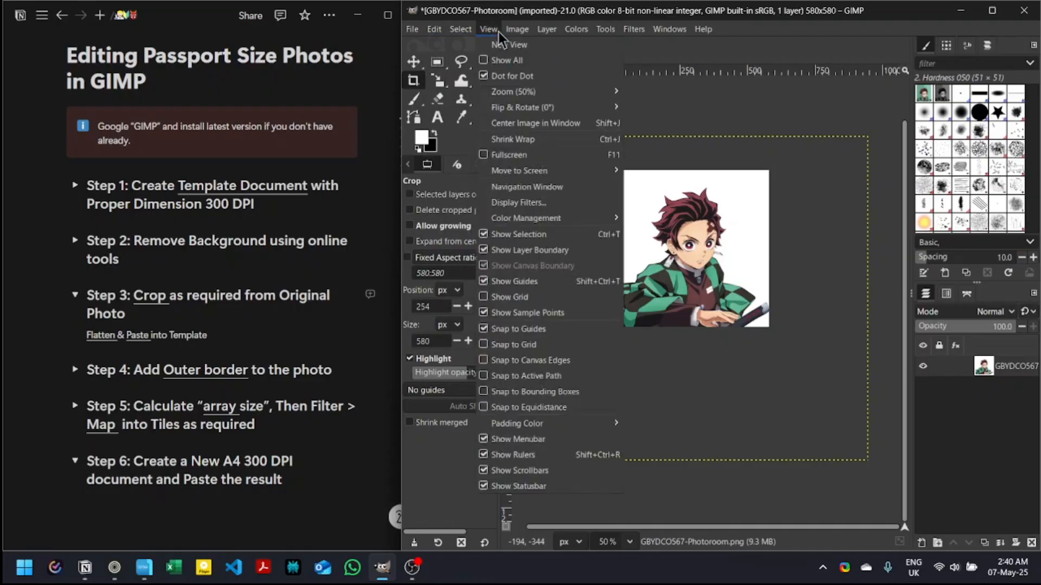
{"action": "mouse_move", "coordinate": [513, 31]}
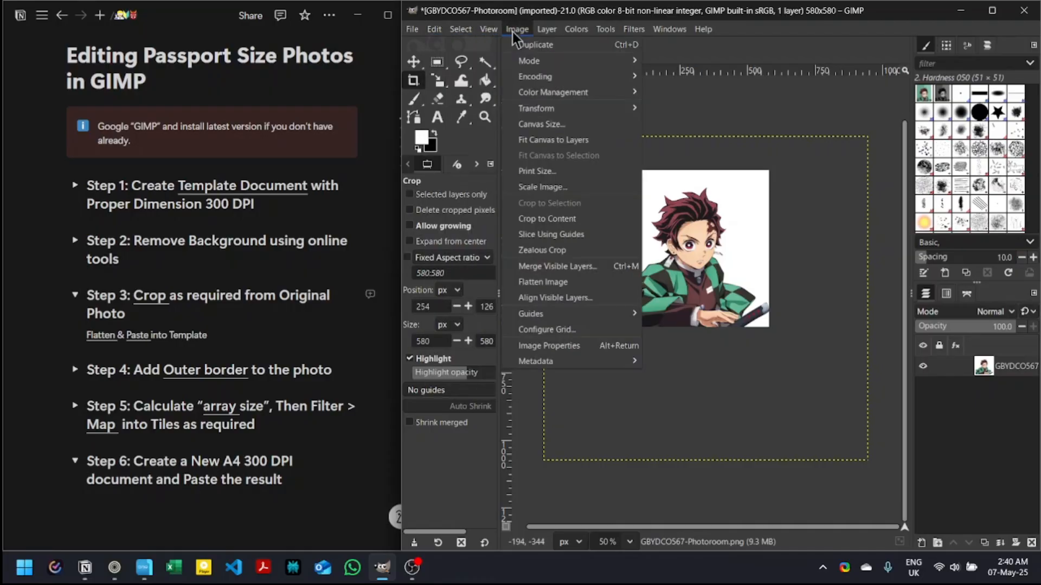
{"action": "left_click", "coordinate": [541, 282]}
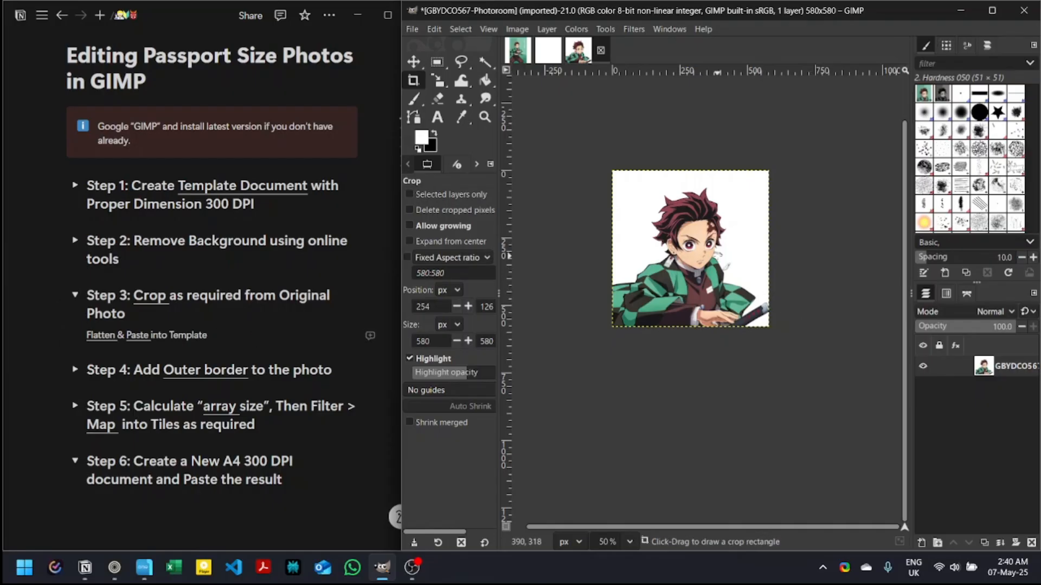
Copy the flattened 580 x 580 px photo and paste it as a single layer into the blank 604 x 604 px template image.
{"action": "left_click", "coordinate": [434, 30]}
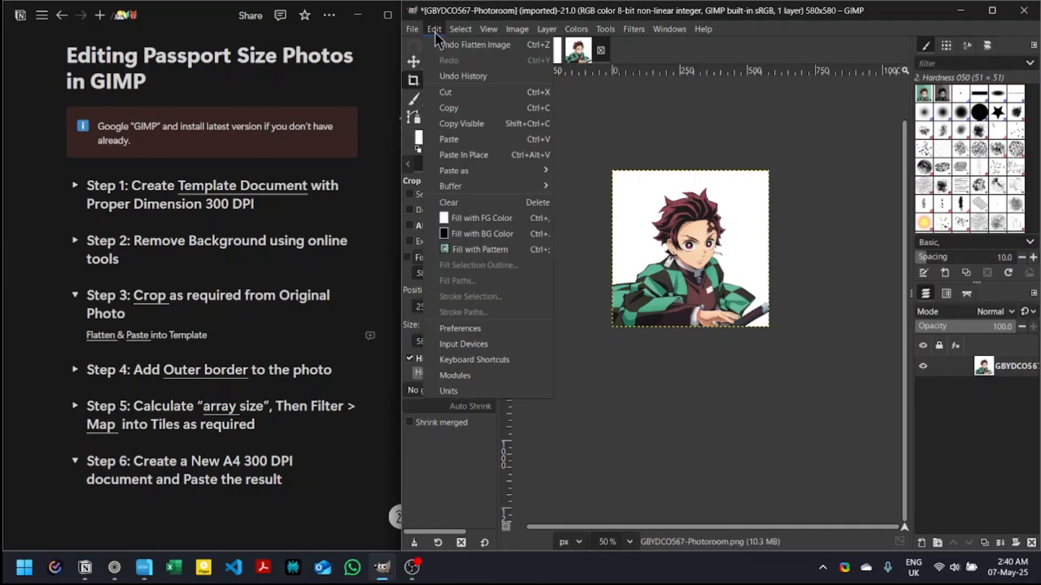
{"action": "left_click", "coordinate": [445, 107]}
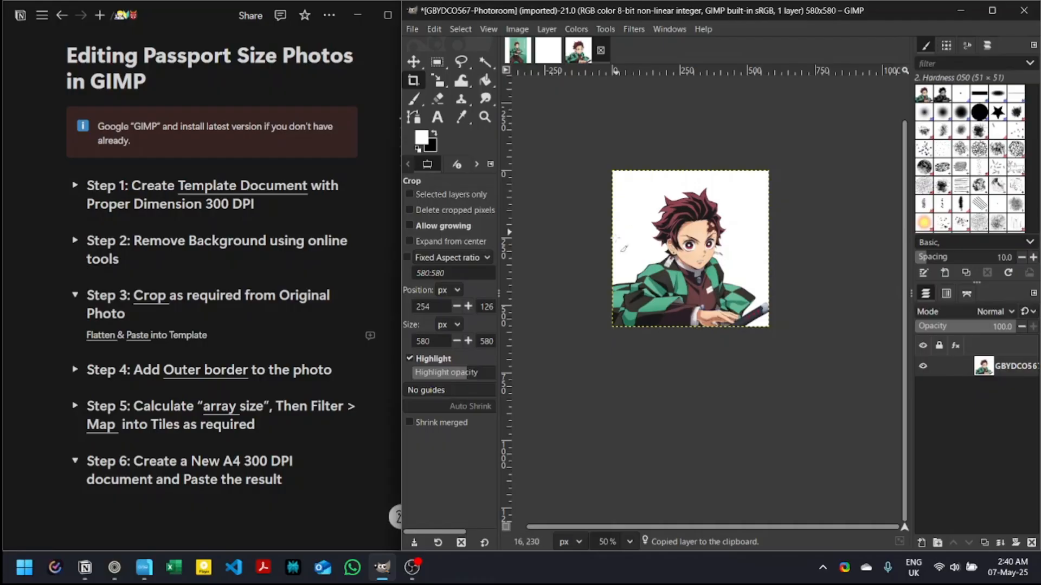
{"action": "left_click", "coordinate": [548, 51]}
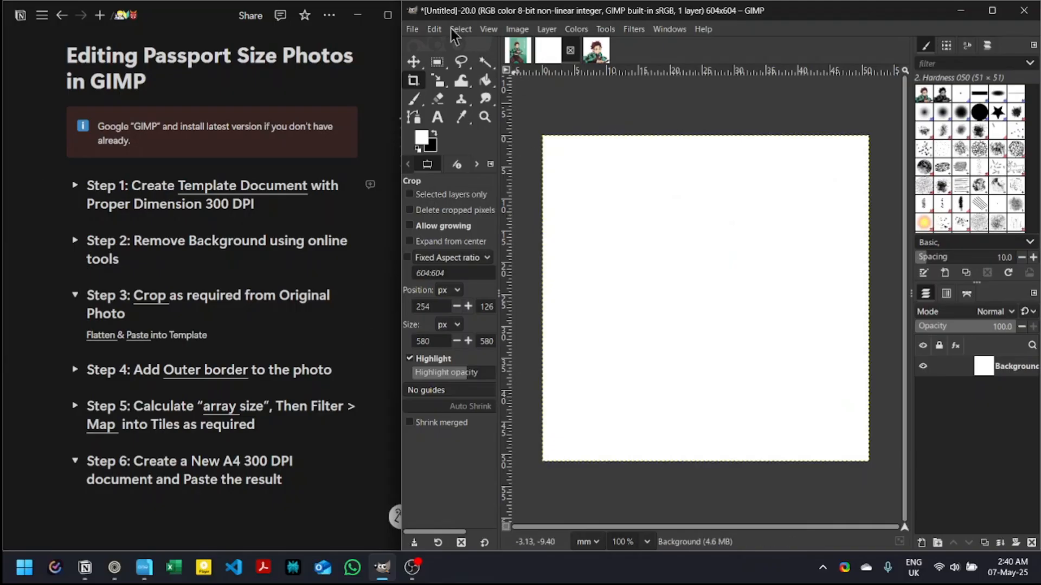
{"action": "left_click", "coordinate": [435, 30]}
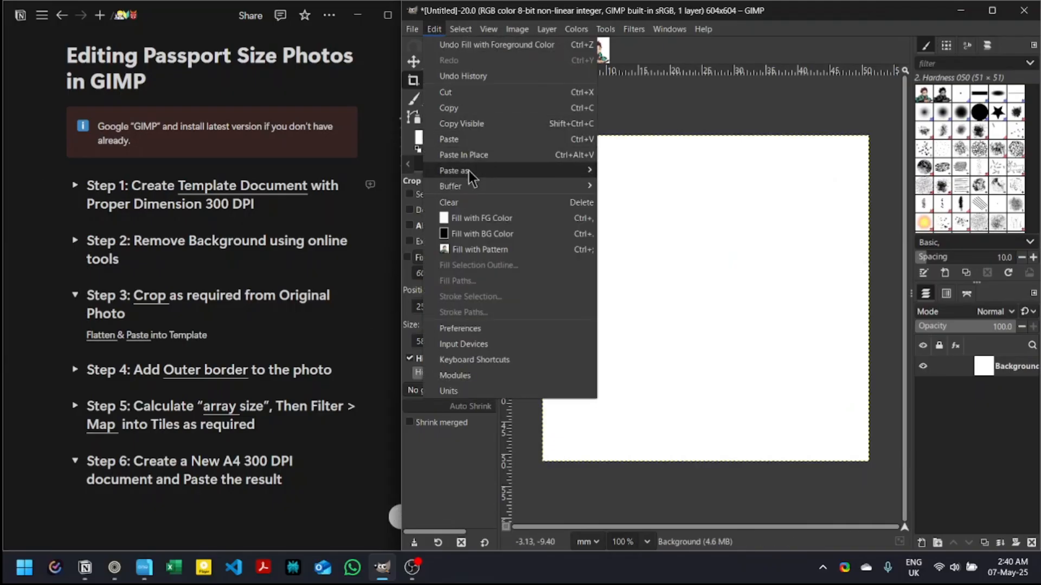
{"action": "mouse_move", "coordinate": [472, 171]}
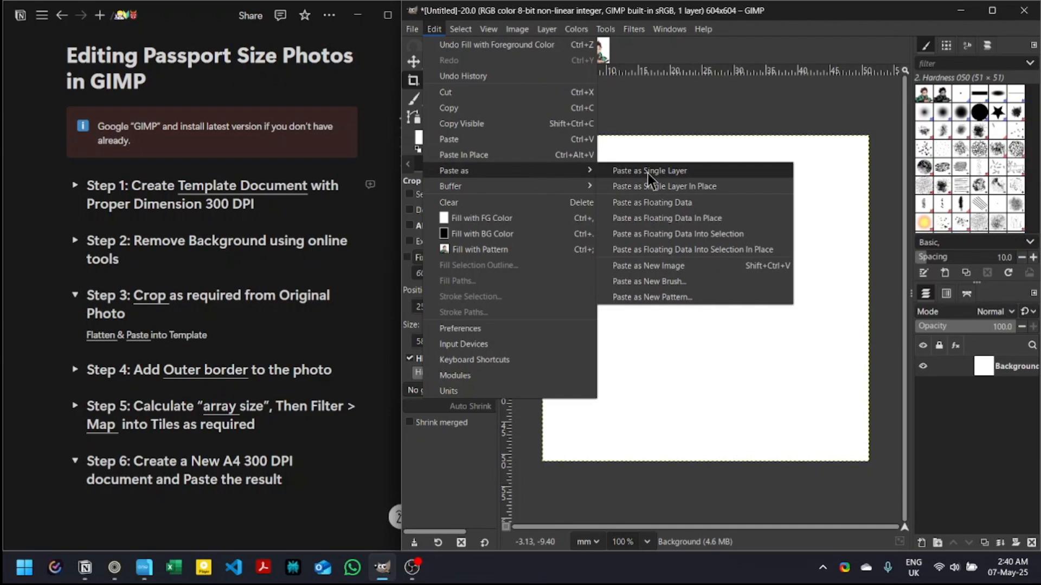
{"action": "left_click", "coordinate": [675, 169]}
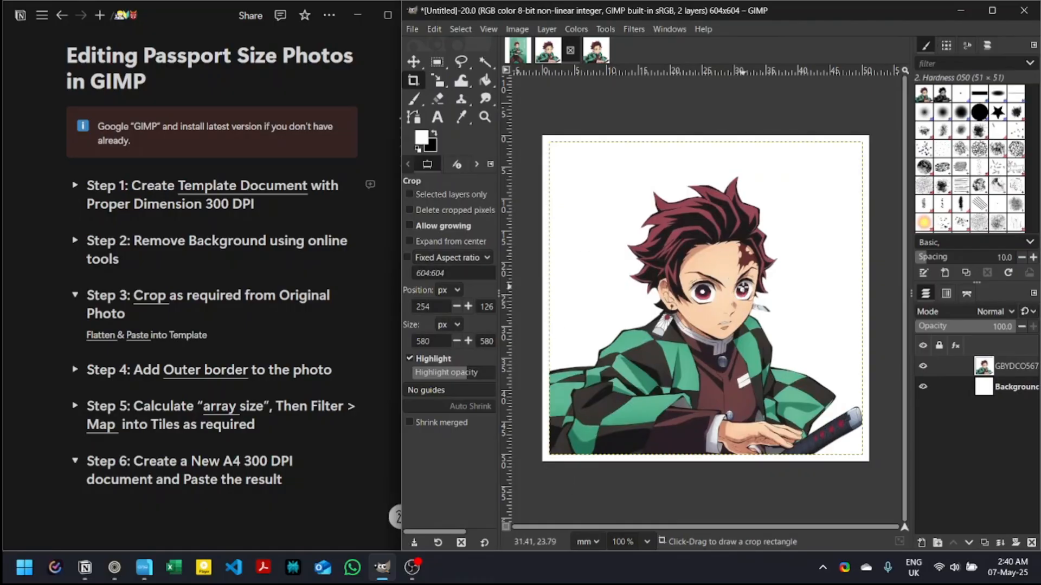
Scale the pasted photo layer up proportionally to about 61 mm square so that it extends past the template's canvas.
{"action": "scroll", "coordinate": [744, 288], "scroll_direction": "down", "scroll_amount": 2}
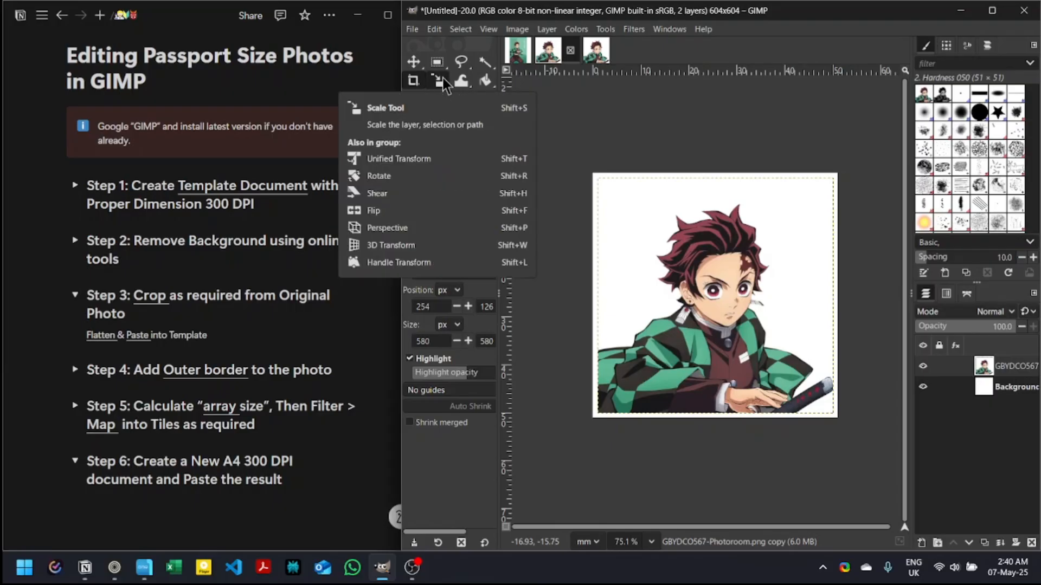
{"action": "left_click", "coordinate": [606, 31]}
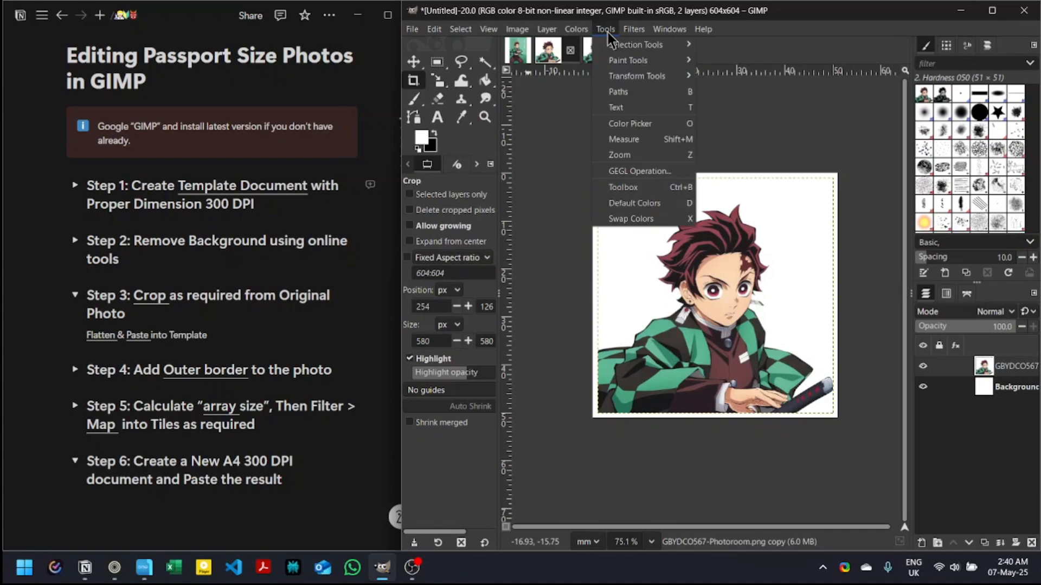
{"action": "mouse_move", "coordinate": [630, 75]}
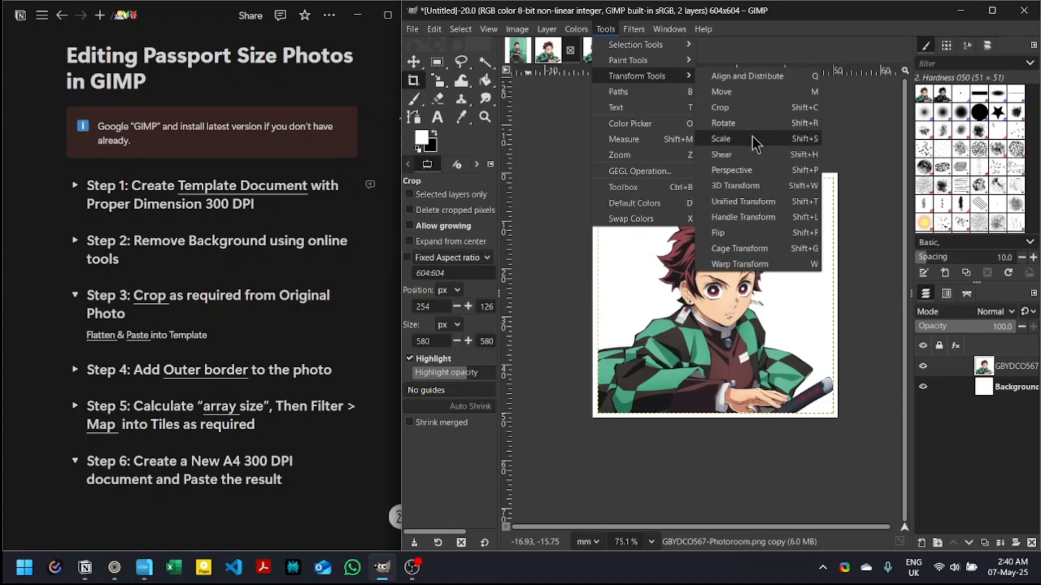
{"action": "left_click", "coordinate": [721, 139]}
{"action": "left_click_drag", "start_coordinate": [735, 276], "coordinate": [802, 224]}
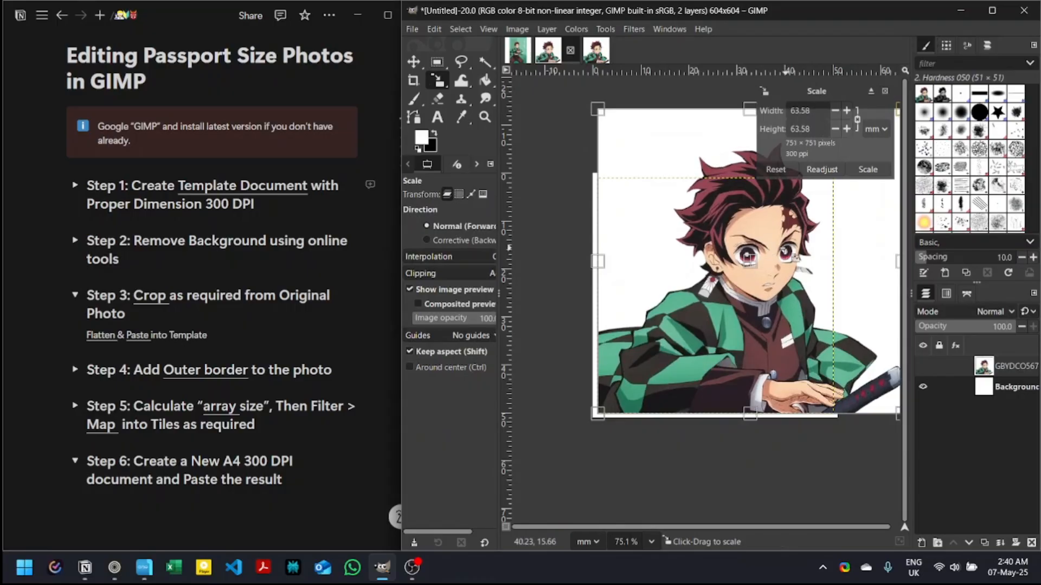
{"action": "left_click_drag", "start_coordinate": [806, 246], "coordinate": [716, 294]}
{"action": "left_click_drag", "start_coordinate": [752, 251], "coordinate": [789, 235]}
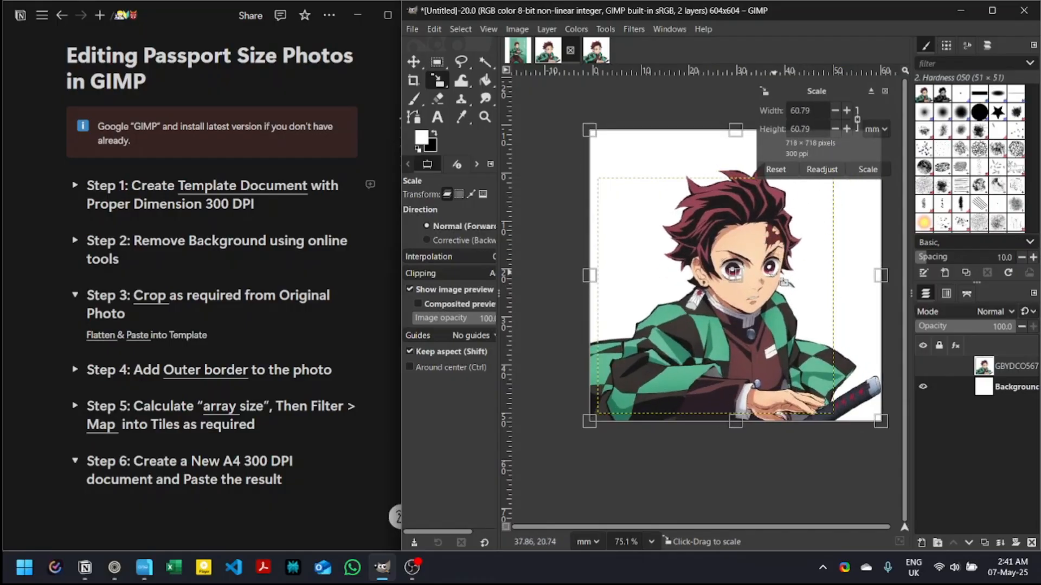
{"action": "left_click_drag", "start_coordinate": [774, 274], "coordinate": [790, 277]}
{"action": "left_click", "coordinate": [867, 169]}
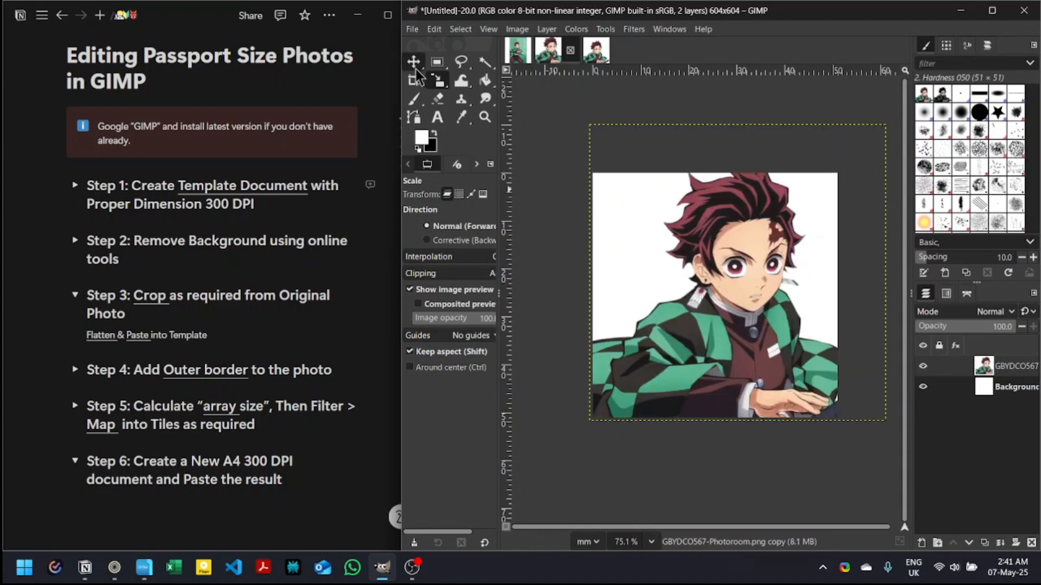
Move the enlarged photo layer so the character's head and shoulders are framed in the template, and flatten the image.
{"action": "left_click", "coordinate": [607, 29]}
{"action": "mouse_move", "coordinate": [627, 77]}
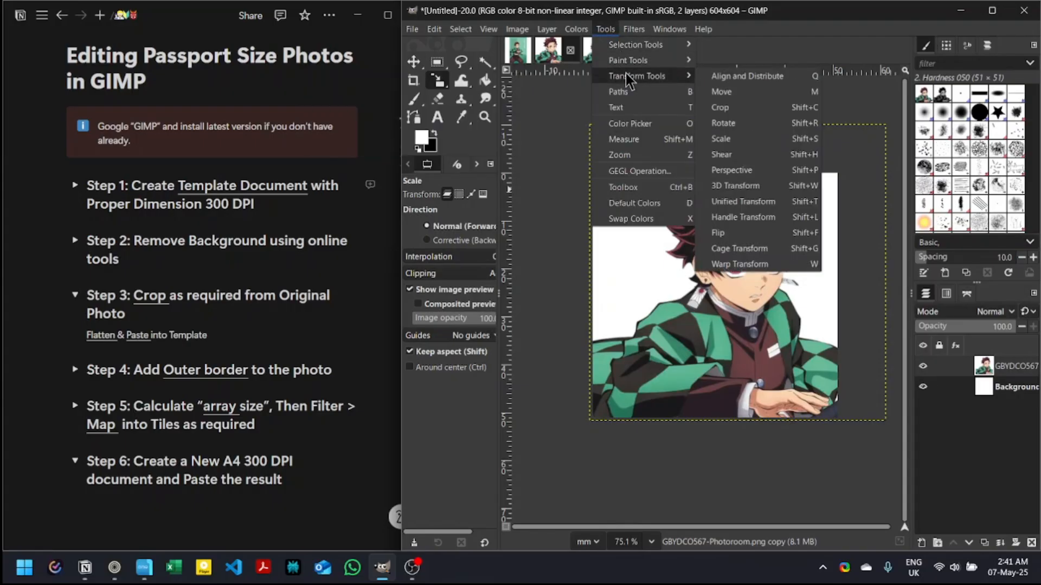
{"action": "left_click", "coordinate": [721, 92]}
{"action": "left_click_drag", "start_coordinate": [756, 274], "coordinate": [733, 301]}
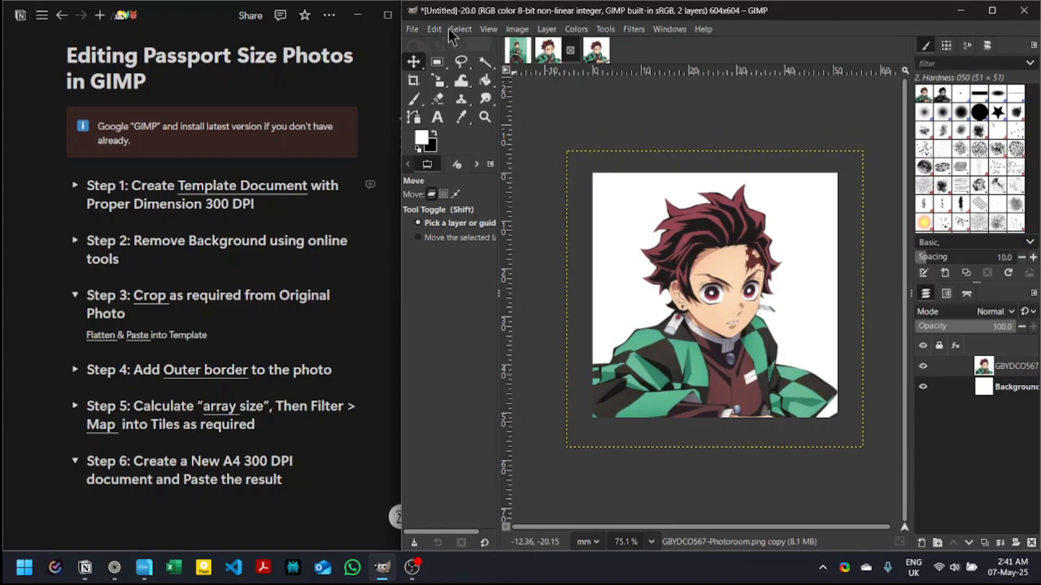
{"action": "left_click", "coordinate": [511, 32]}
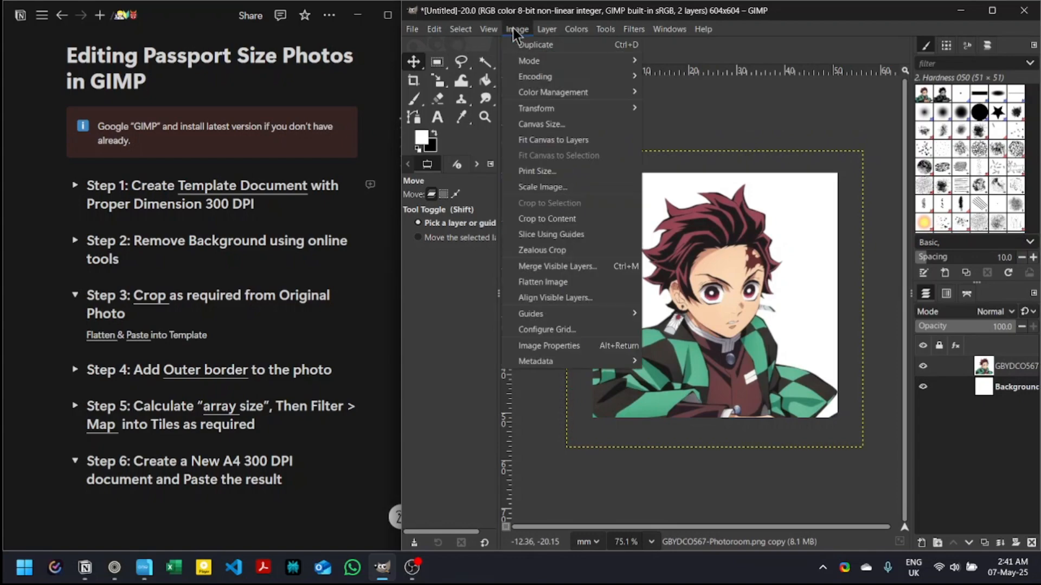
{"action": "left_click", "coordinate": [588, 288]}
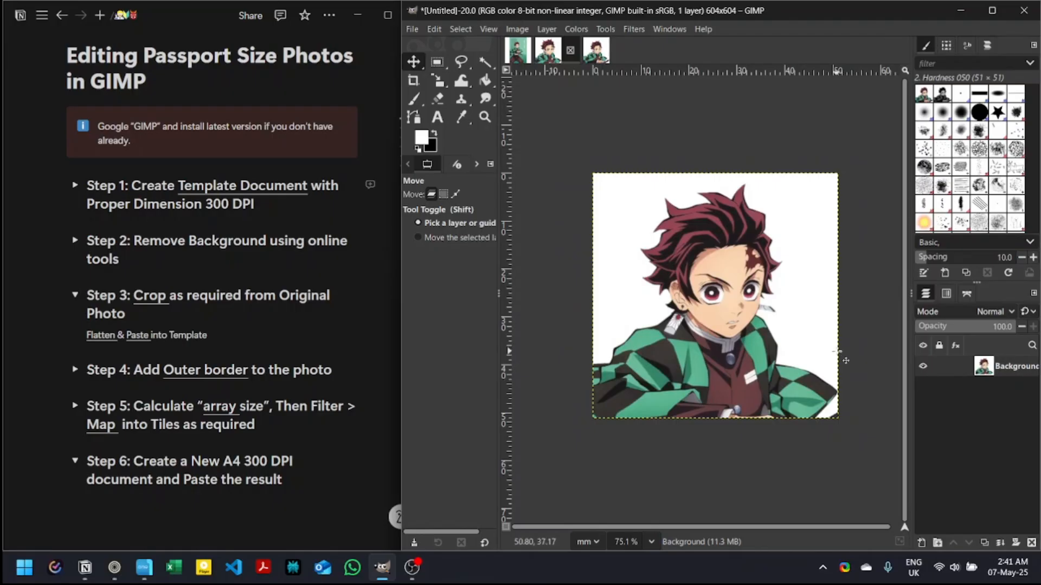
Switch to the Notion guide, collapse Step 3 and expand Step 4 on adding the outer border.
{"action": "left_click", "coordinate": [220, 333]}
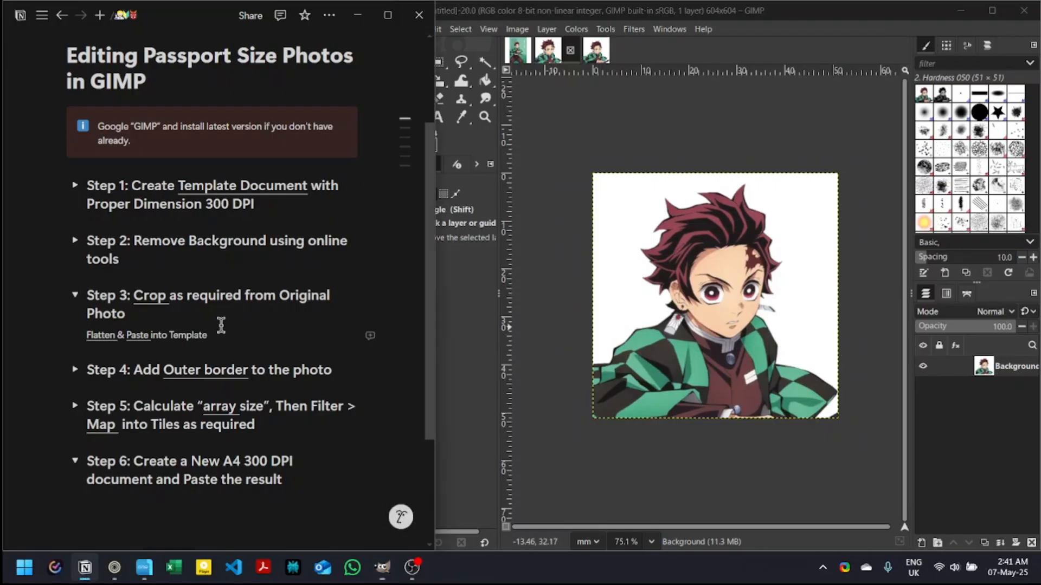
{"action": "left_click", "coordinate": [74, 295]}
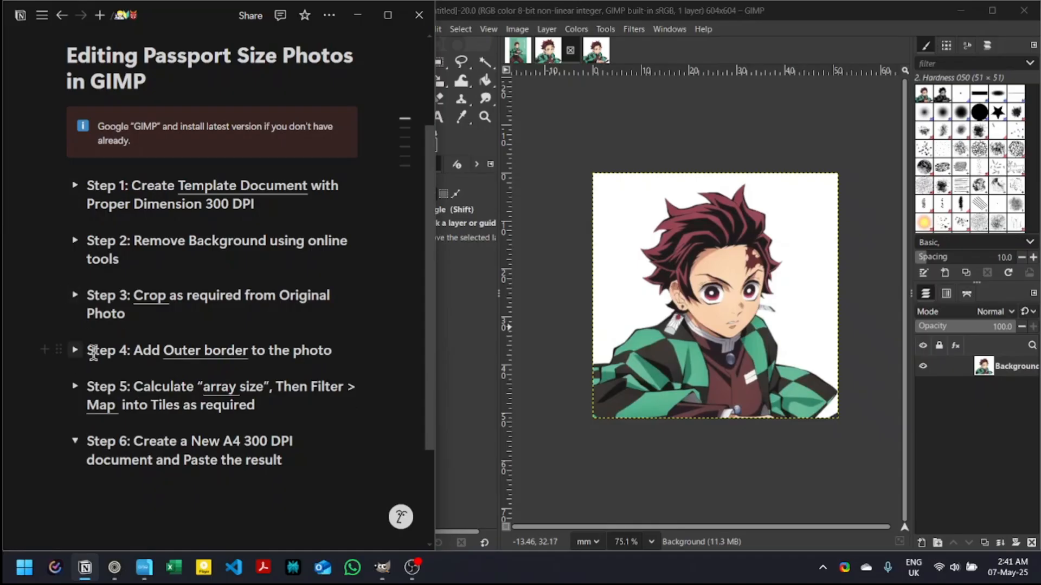
{"action": "left_click_drag", "start_coordinate": [165, 351], "coordinate": [258, 357]}
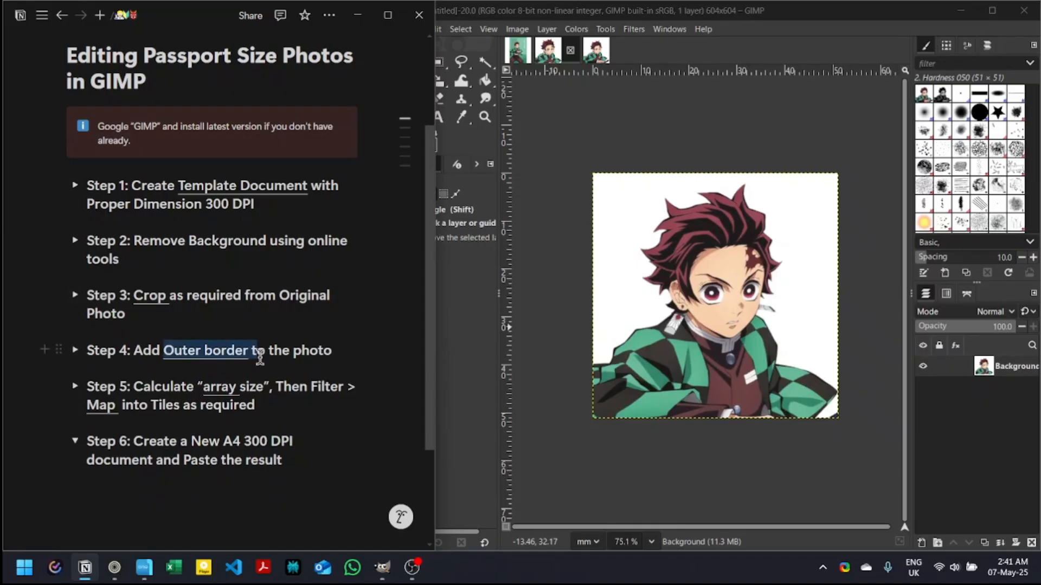
{"action": "left_click", "coordinate": [148, 357]}
{"action": "left_click", "coordinate": [76, 351]}
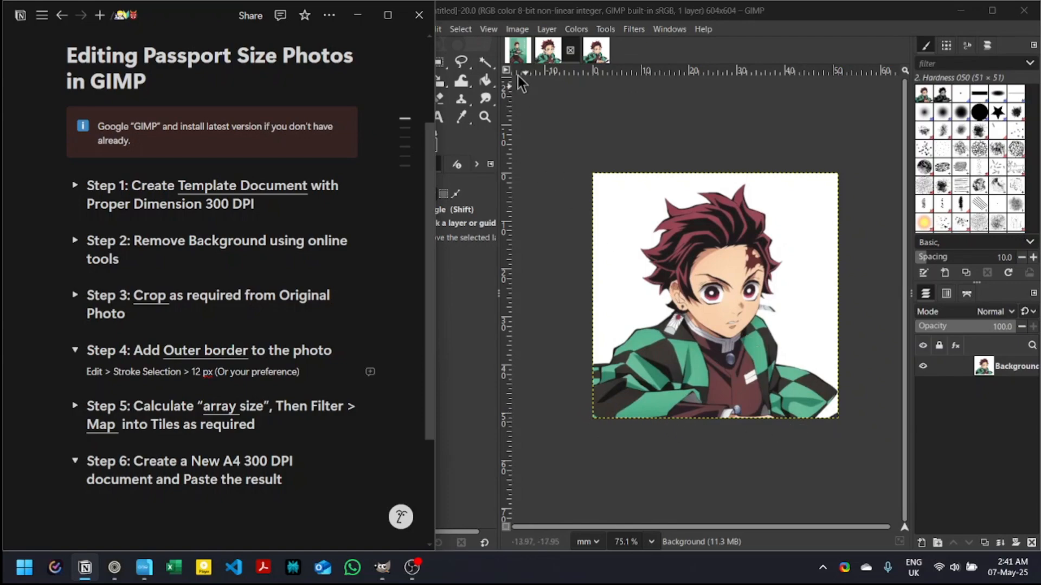
Select the whole template image in GIMP and stroke the selection with a 12 px line in the white foreground color.
{"action": "left_click", "coordinate": [466, 28]}
{"action": "left_click", "coordinate": [467, 27]}
{"action": "mouse_move", "coordinate": [441, 29]}
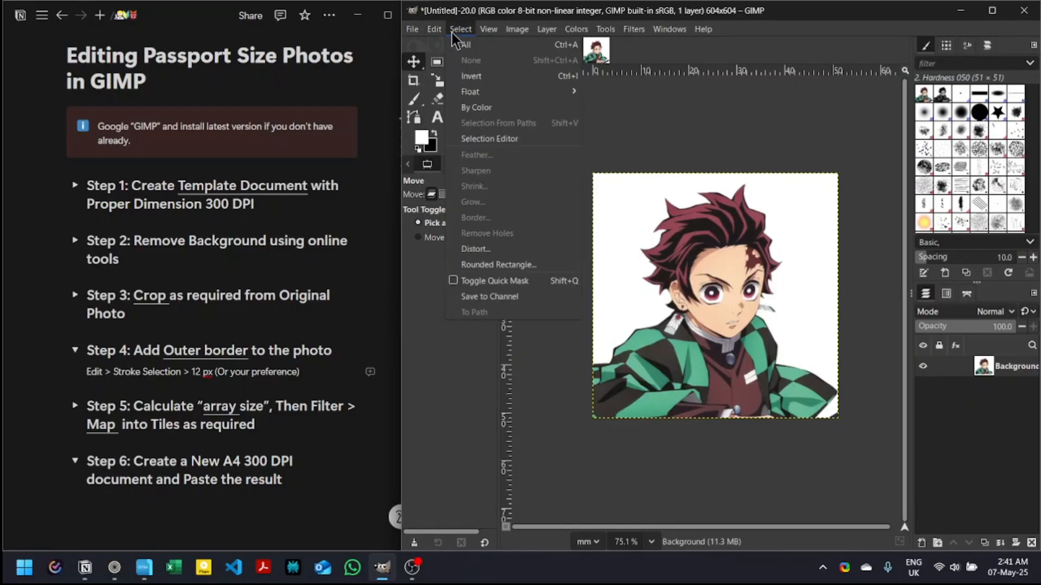
{"action": "left_click", "coordinate": [466, 46]}
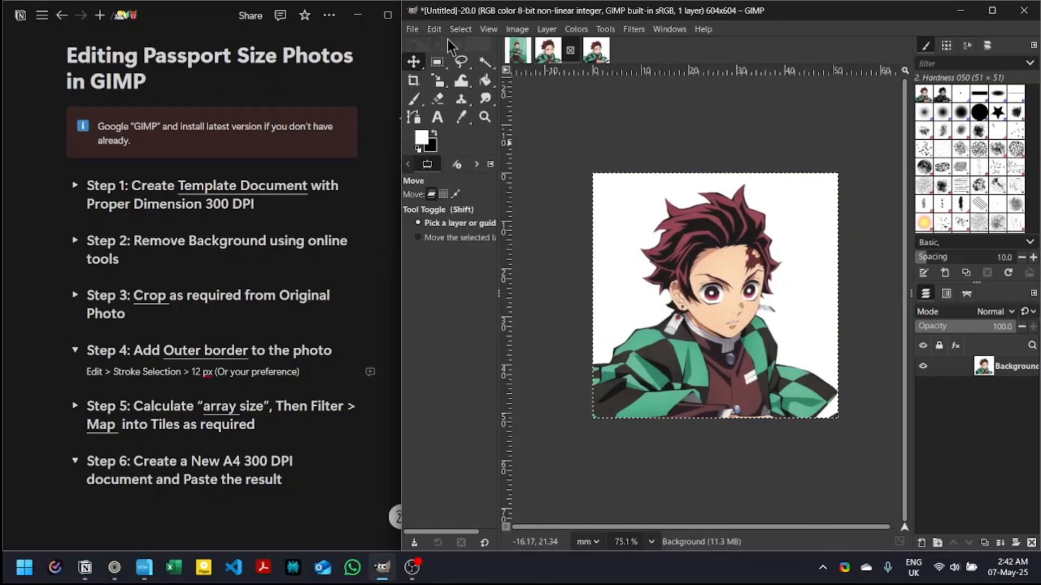
{"action": "left_click", "coordinate": [434, 28]}
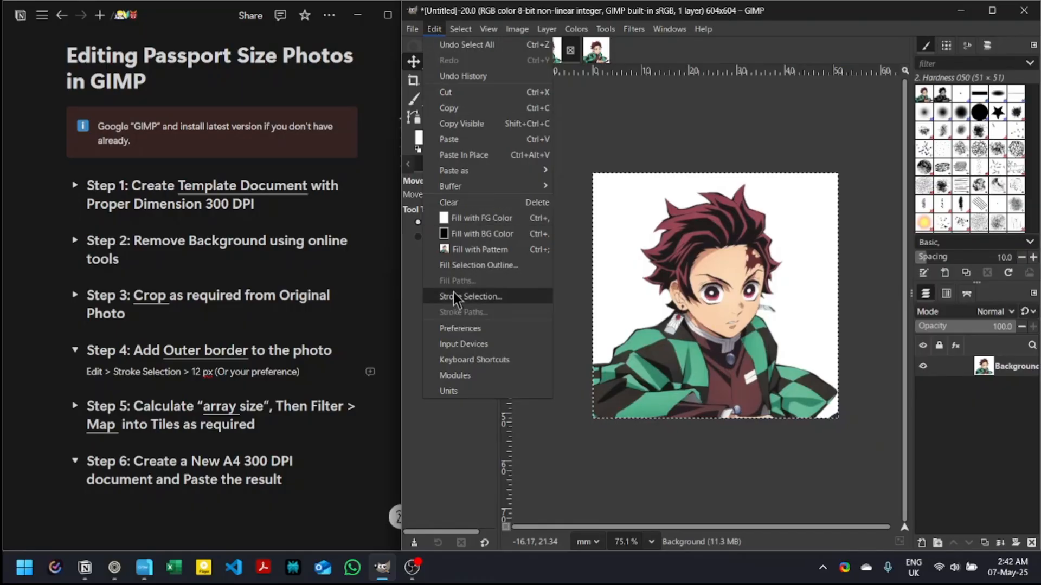
{"action": "left_click", "coordinate": [477, 296]}
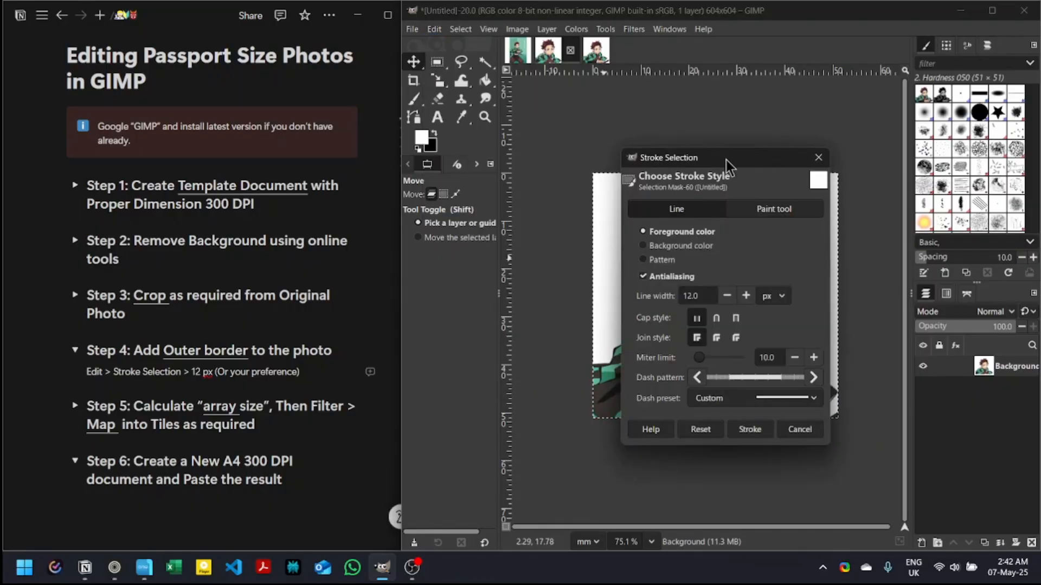
{"action": "left_click_drag", "start_coordinate": [726, 160], "coordinate": [473, 226]}
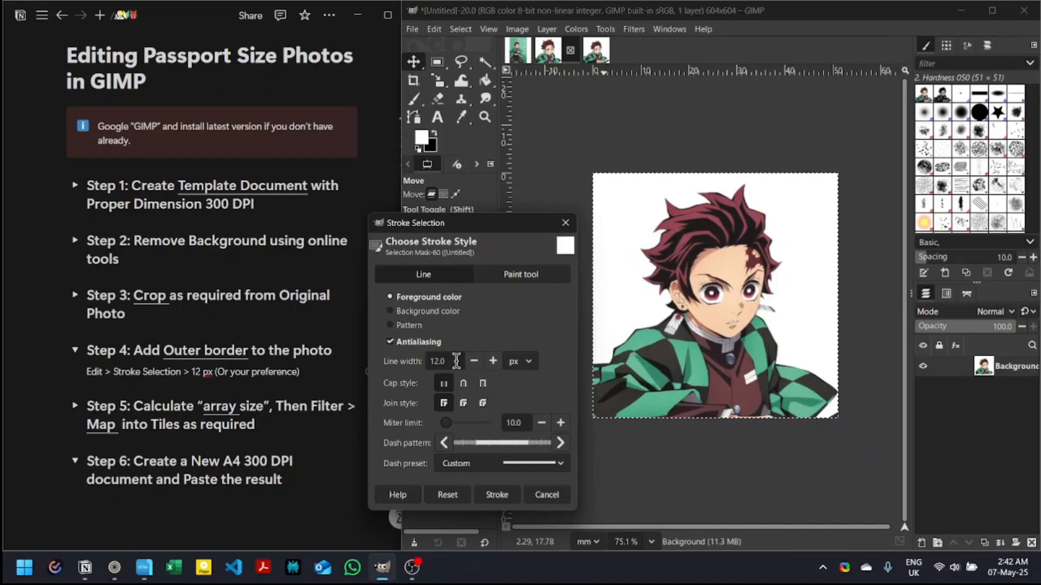
{"action": "left_click", "coordinate": [495, 496]}
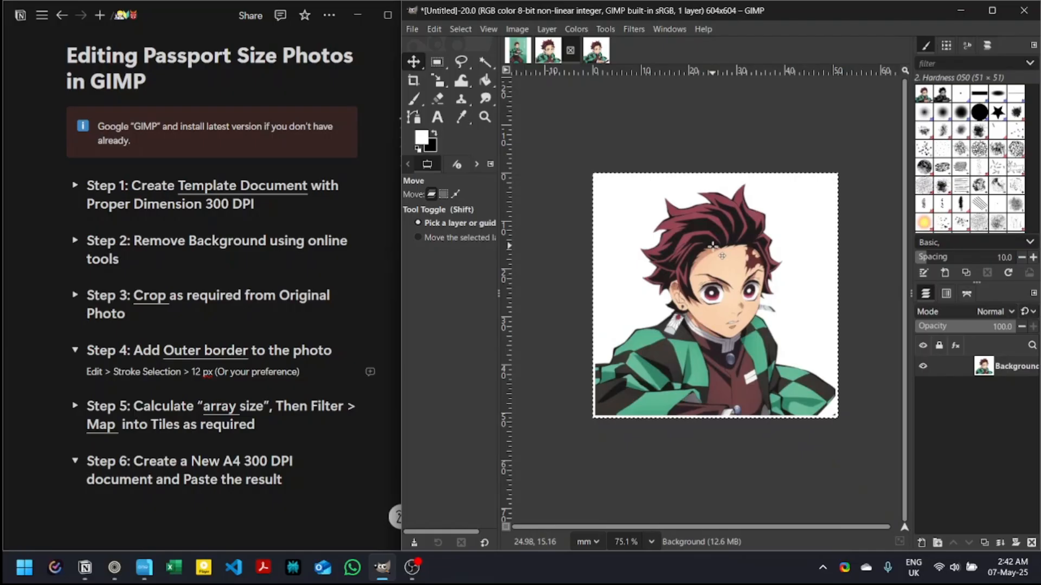
Collapse Step 4 and expand Step 5 of the Notion guide on calculating the array size, and return to GIMP.
{"action": "left_click", "coordinate": [77, 352]}
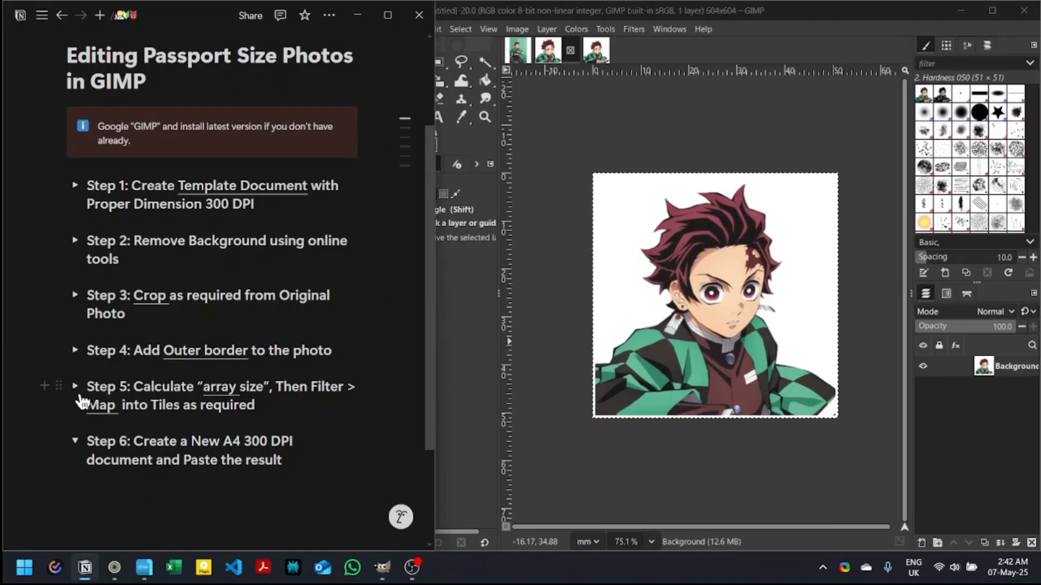
{"action": "left_click", "coordinate": [75, 386]}
{"action": "scroll", "coordinate": [278, 307], "scroll_direction": "down", "scroll_amount": 4}
{"action": "left_click", "coordinate": [281, 307]}
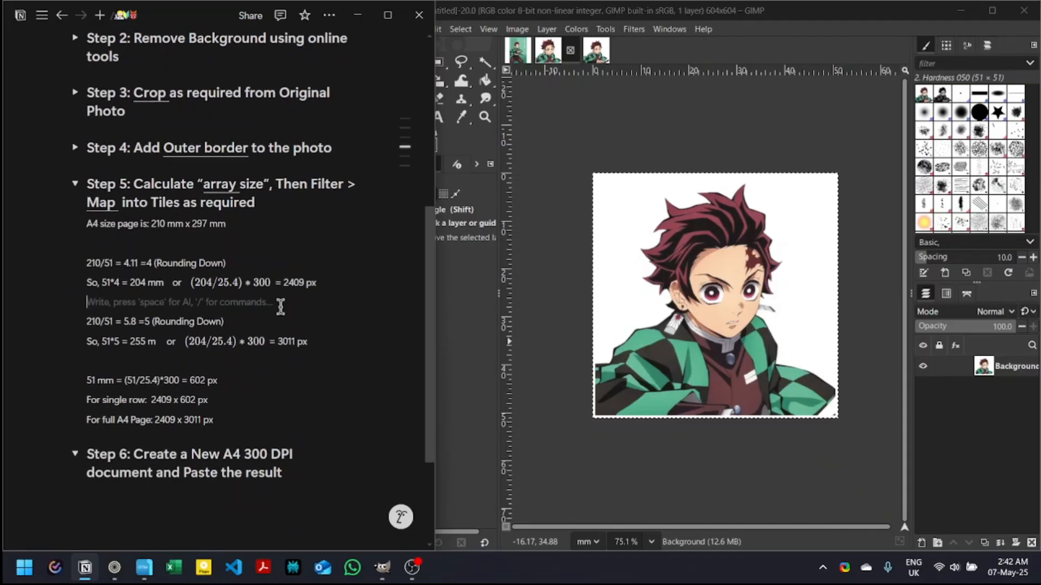
{"action": "left_click", "coordinate": [239, 243]}
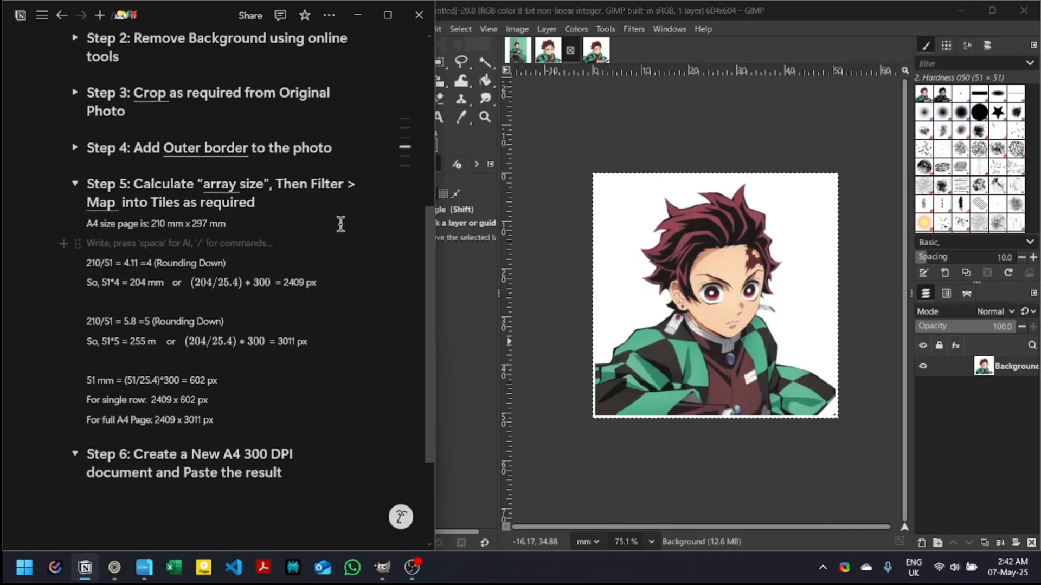
{"action": "left_click", "coordinate": [677, 49]}
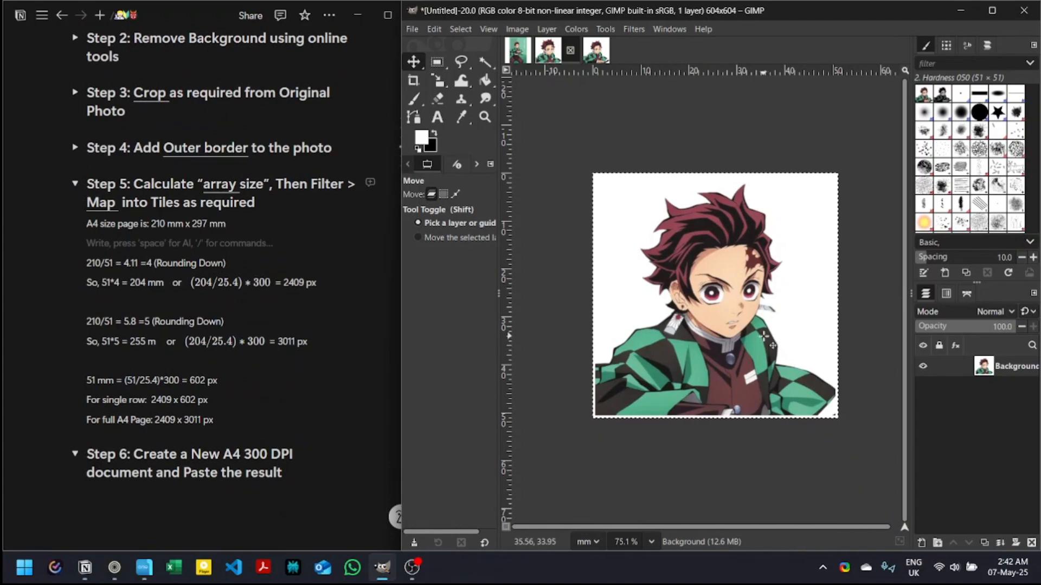
Highlight the A4 page dimensions under Step 5 of the Notion guide and expand Step 1 to check the template dimensions.
{"action": "left_click", "coordinate": [212, 239]}
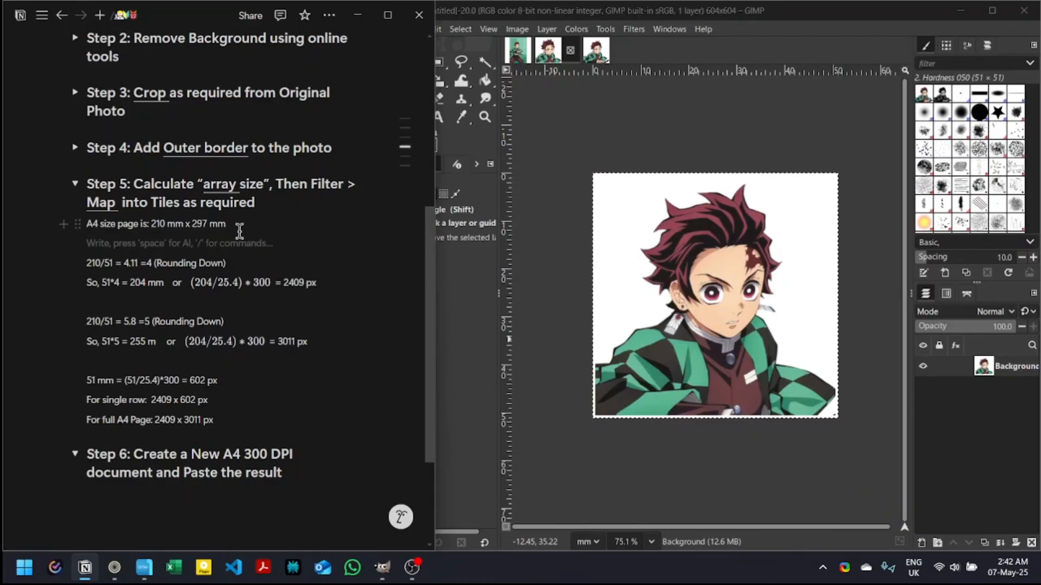
{"action": "left_click", "coordinate": [267, 213]}
{"action": "left_click", "coordinate": [254, 220]}
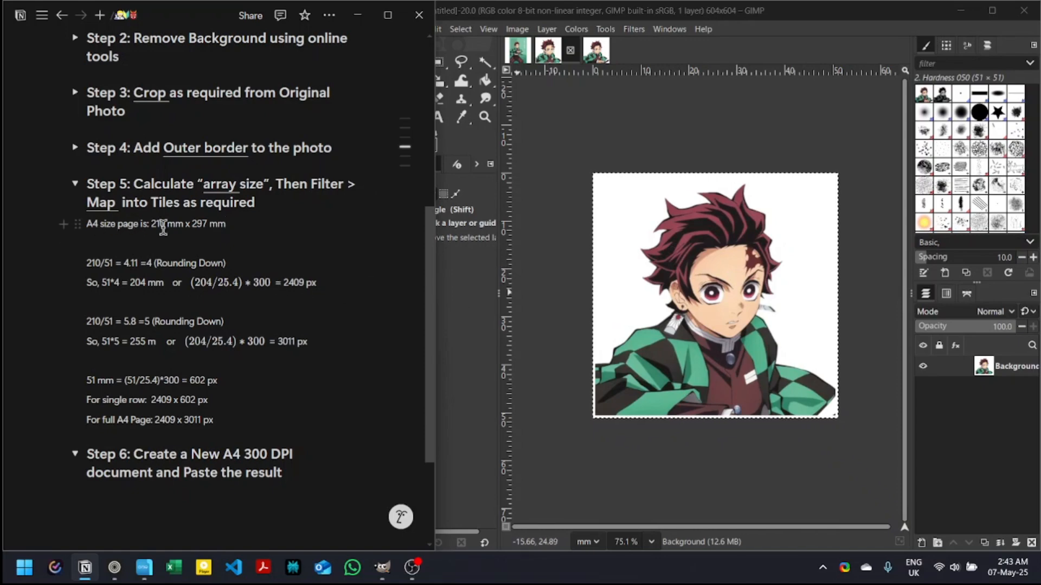
{"action": "left_click_drag", "start_coordinate": [152, 224], "coordinate": [231, 231]}
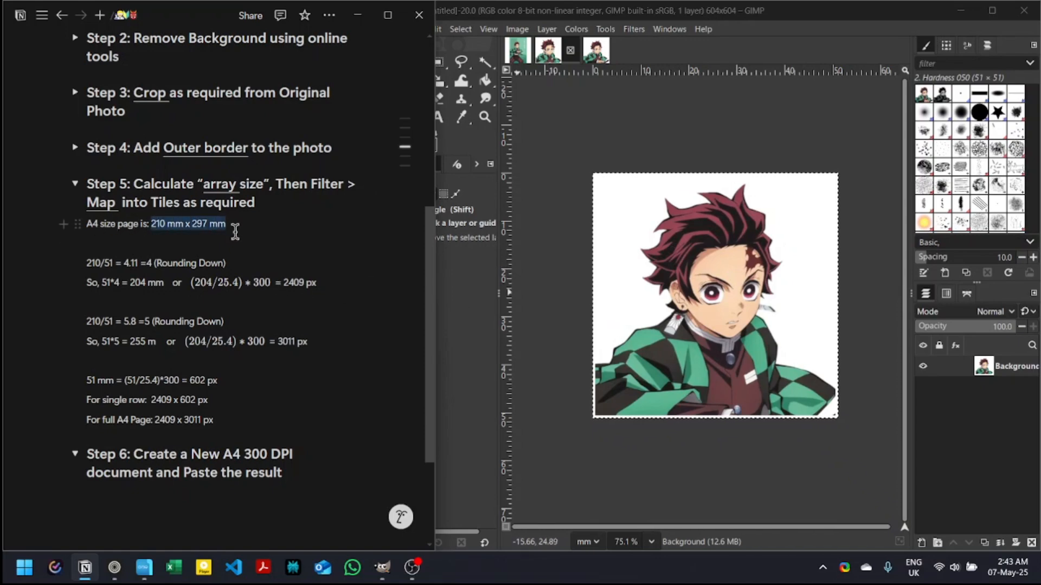
{"action": "left_click", "coordinate": [231, 225]}
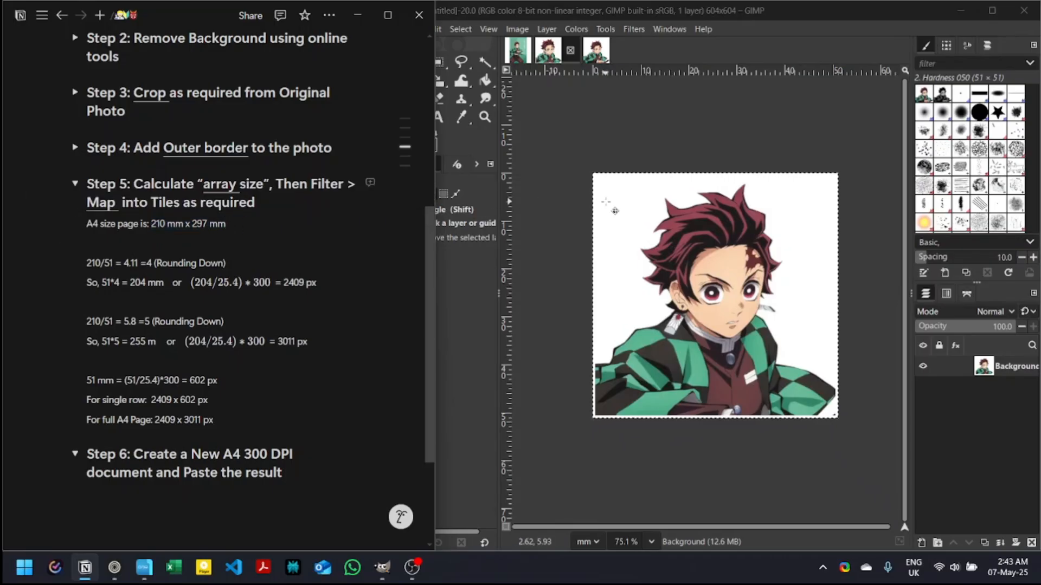
{"action": "scroll", "coordinate": [244, 221], "scroll_direction": "up", "scroll_amount": 5}
{"action": "left_click", "coordinate": [76, 253]}
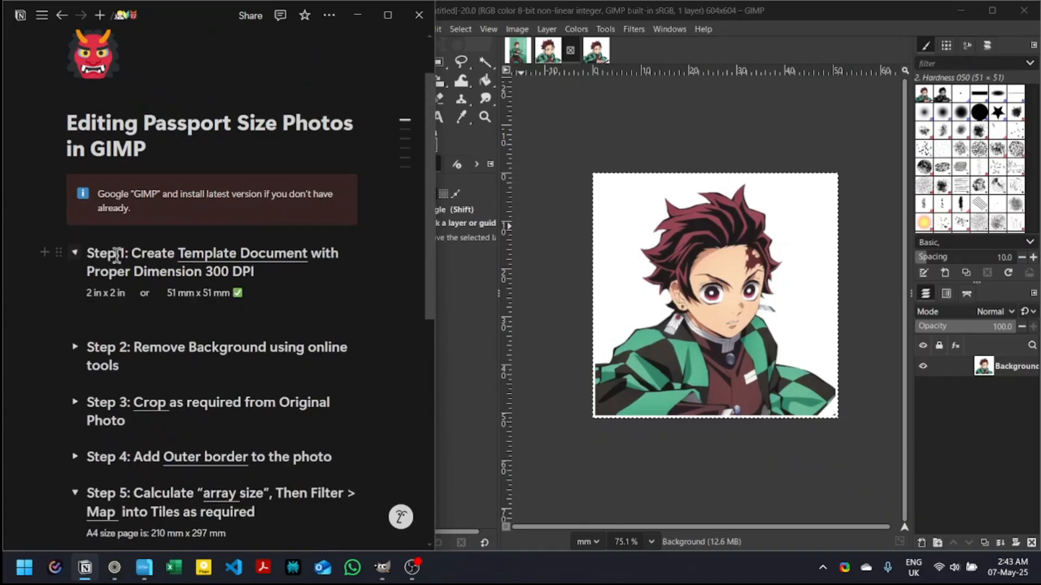
Highlight the A4 page width, its division by the photo width and the rounding down under Step 5 of the guide.
{"action": "scroll", "coordinate": [233, 310], "scroll_direction": "down", "scroll_amount": 5}
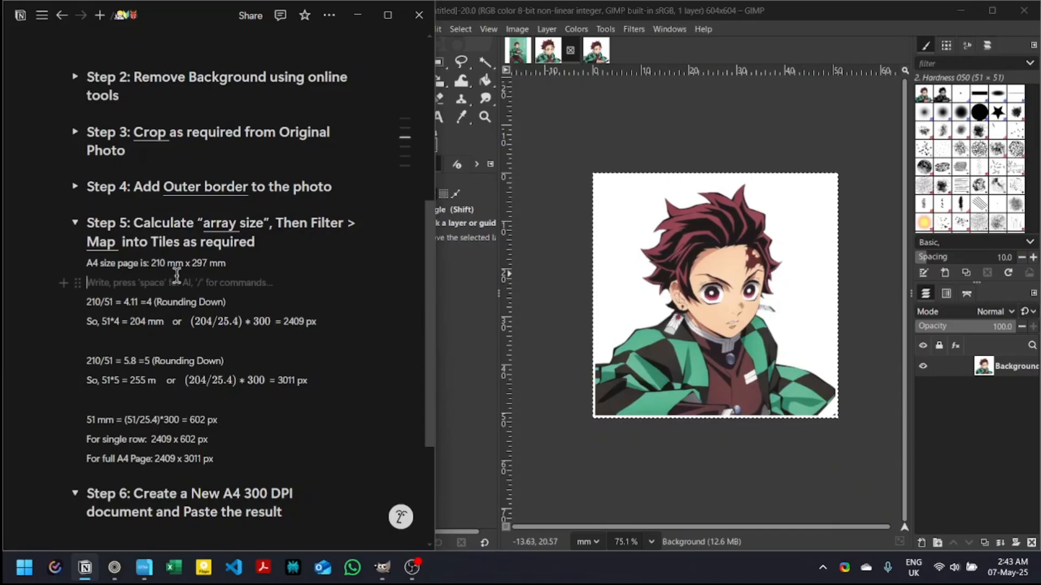
{"action": "left_click_drag", "start_coordinate": [151, 263], "coordinate": [181, 273]}
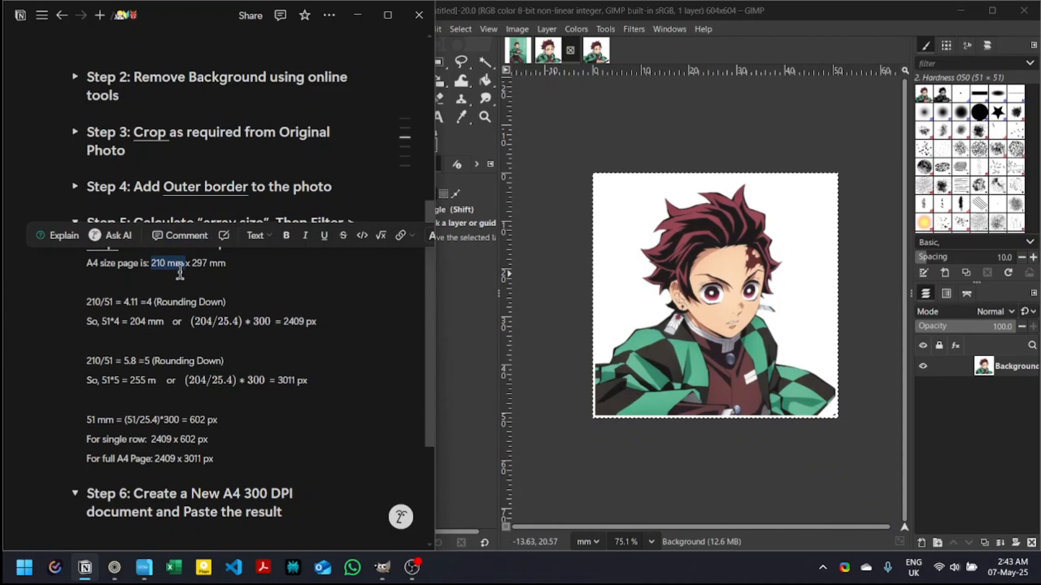
{"action": "left_click", "coordinate": [124, 302]}
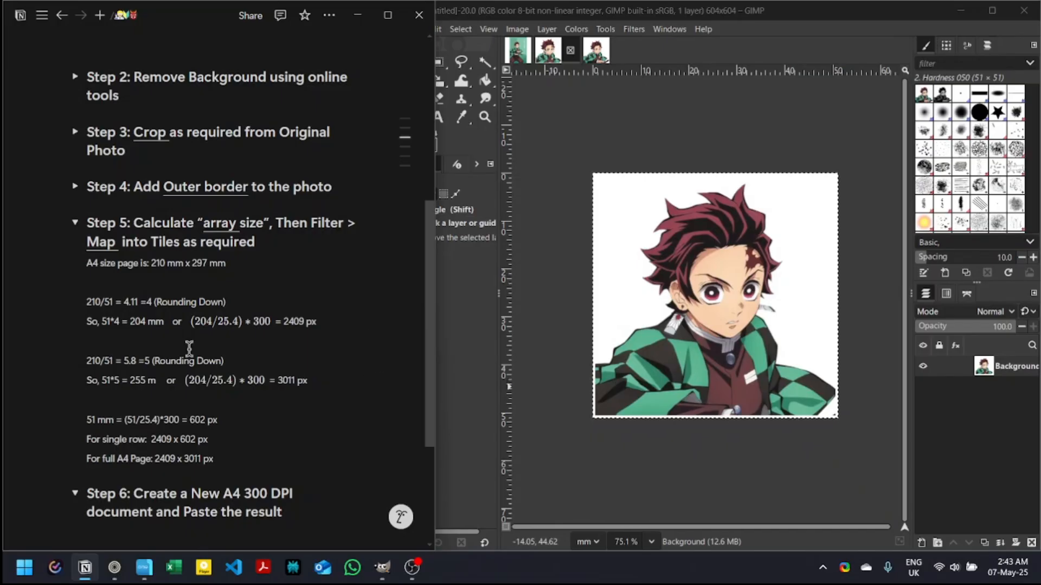
{"action": "left_click_drag", "start_coordinate": [138, 304], "coordinate": [123, 304]}
{"action": "left_click", "coordinate": [144, 304]}
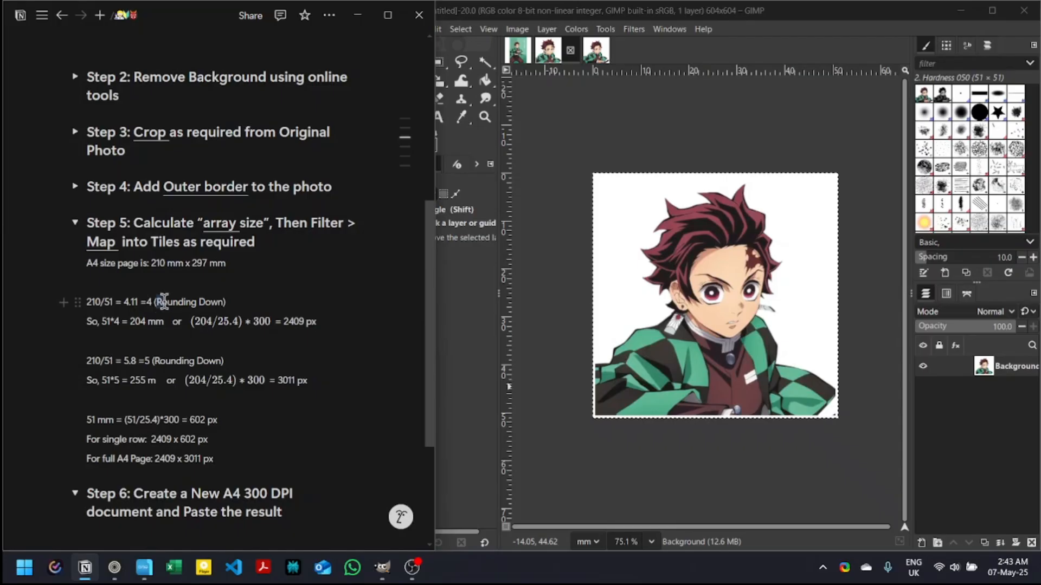
{"action": "left_click_drag", "start_coordinate": [157, 302], "coordinate": [223, 301]}
{"action": "left_click", "coordinate": [229, 304]}
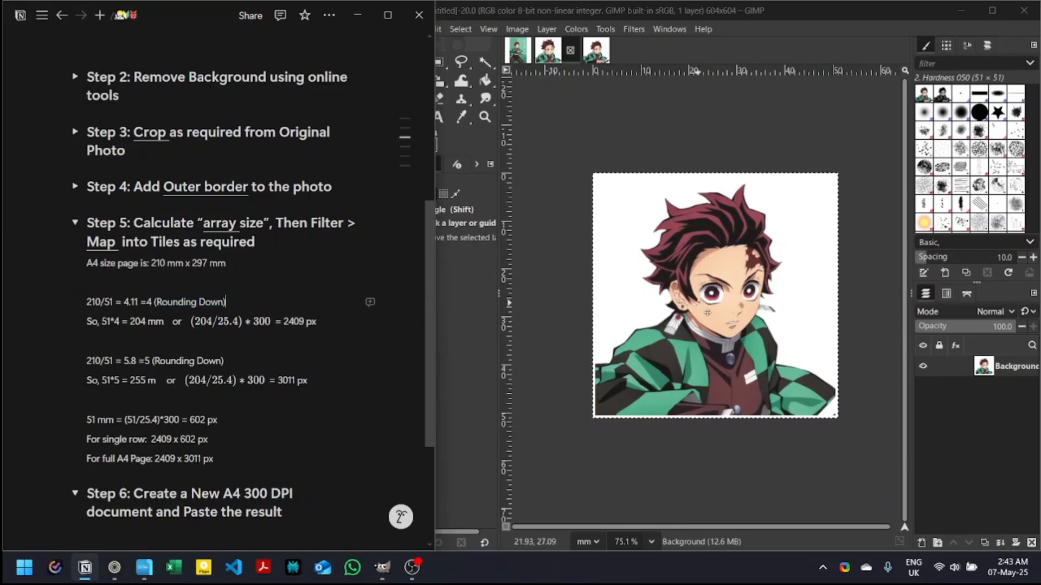
{"action": "left_click_drag", "start_coordinate": [156, 301], "coordinate": [144, 301]}
{"action": "left_click", "coordinate": [169, 306]}
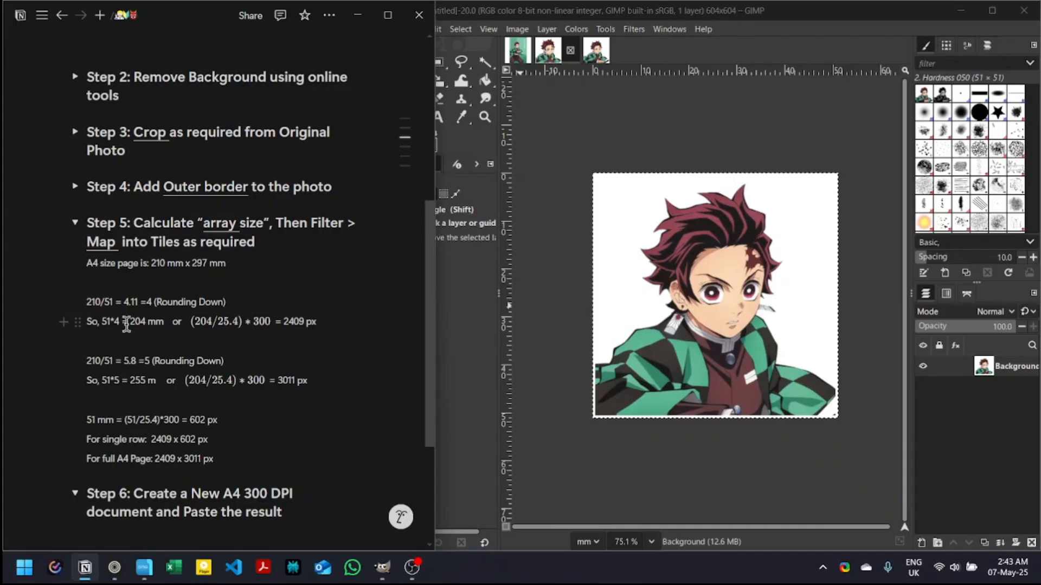
Examine the four-photo width in millimetres, its conversion equation at 300 DPI and the pixel result under Step 5.
{"action": "left_click_drag", "start_coordinate": [129, 325], "coordinate": [165, 325]}
{"action": "left_click", "coordinate": [187, 324]}
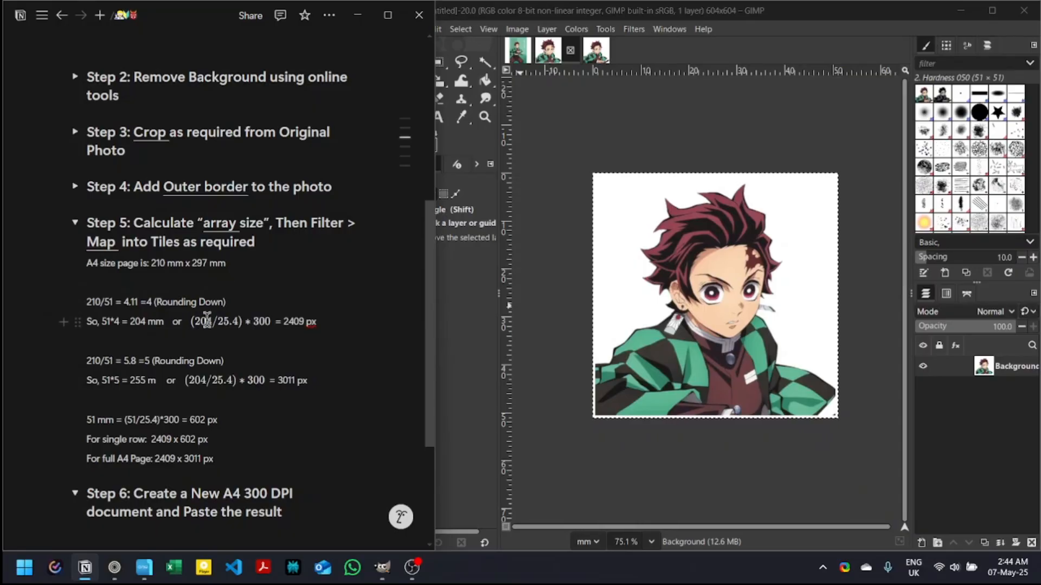
{"action": "left_click", "coordinate": [219, 322]}
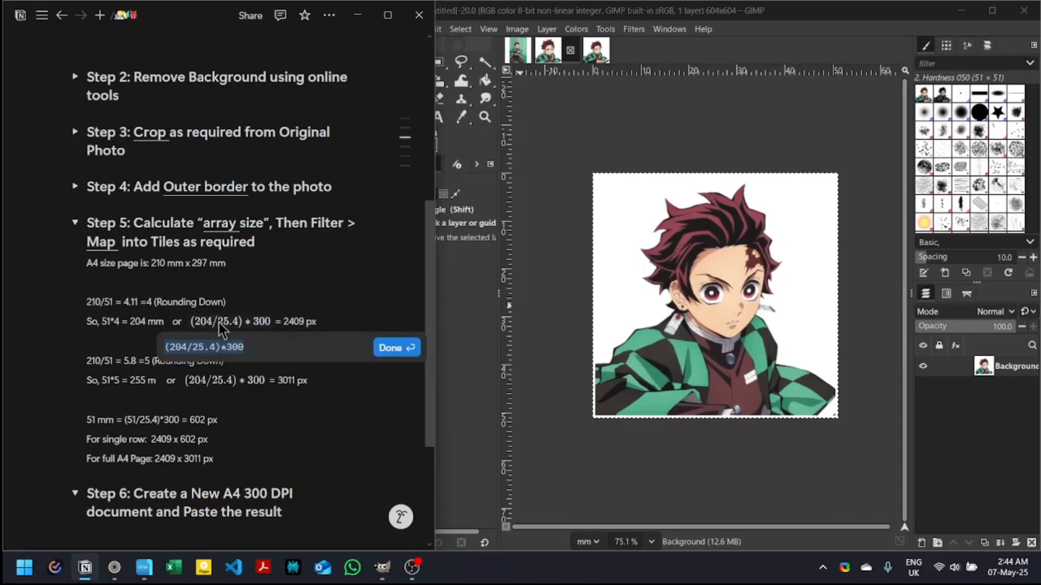
{"action": "key", "text": "Return"}
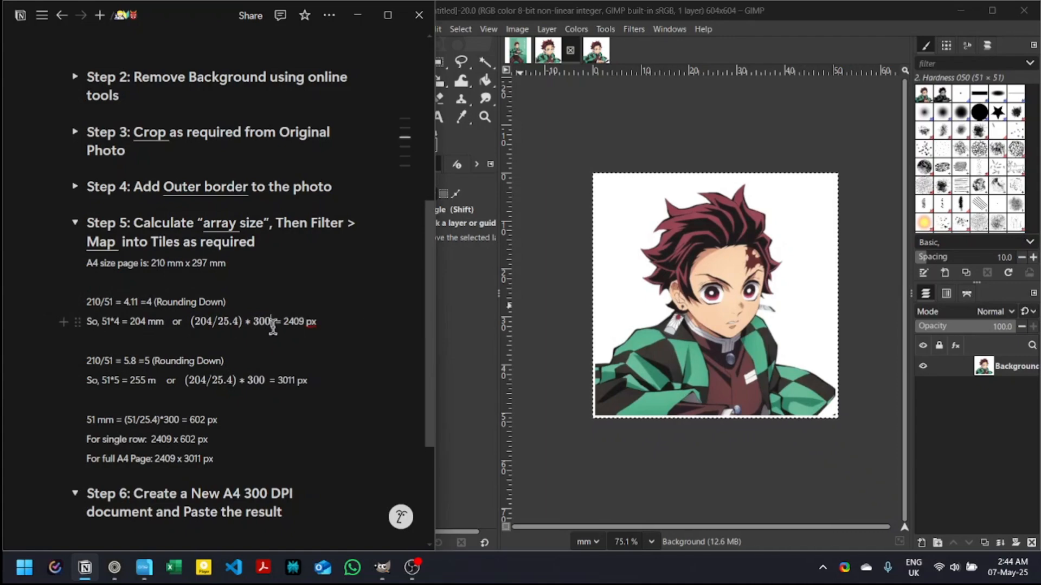
{"action": "left_click_drag", "start_coordinate": [282, 322], "coordinate": [316, 321]}
{"action": "left_click", "coordinate": [317, 321]}
Correct the second calculation under Step 5 to start with 297/51 and give the five-photo height in mm.
{"action": "key", "text": "BackSpace"}
{"action": "key", "text": "BackSpace"}
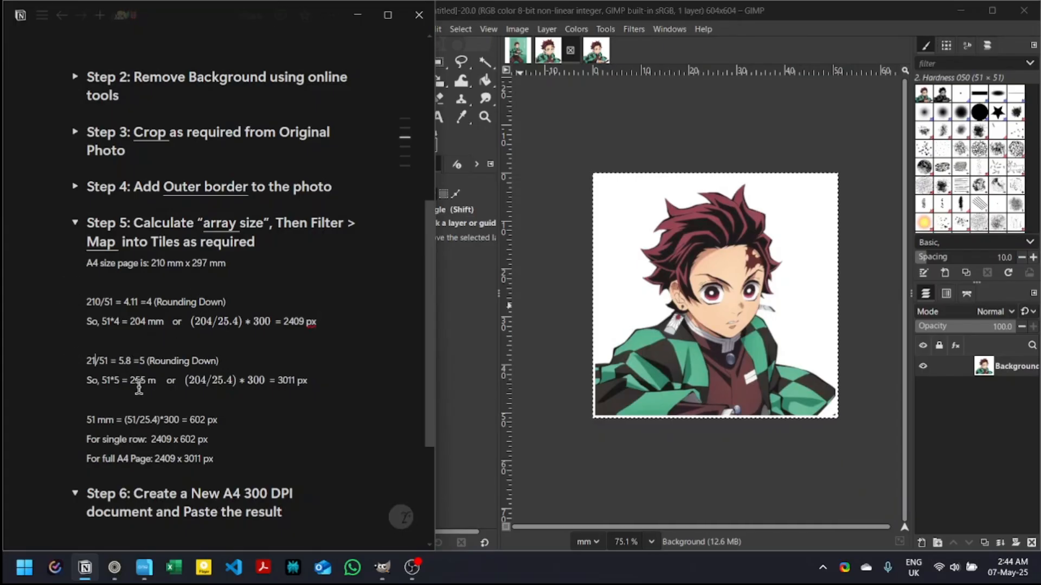
{"action": "type", "text": "97"}
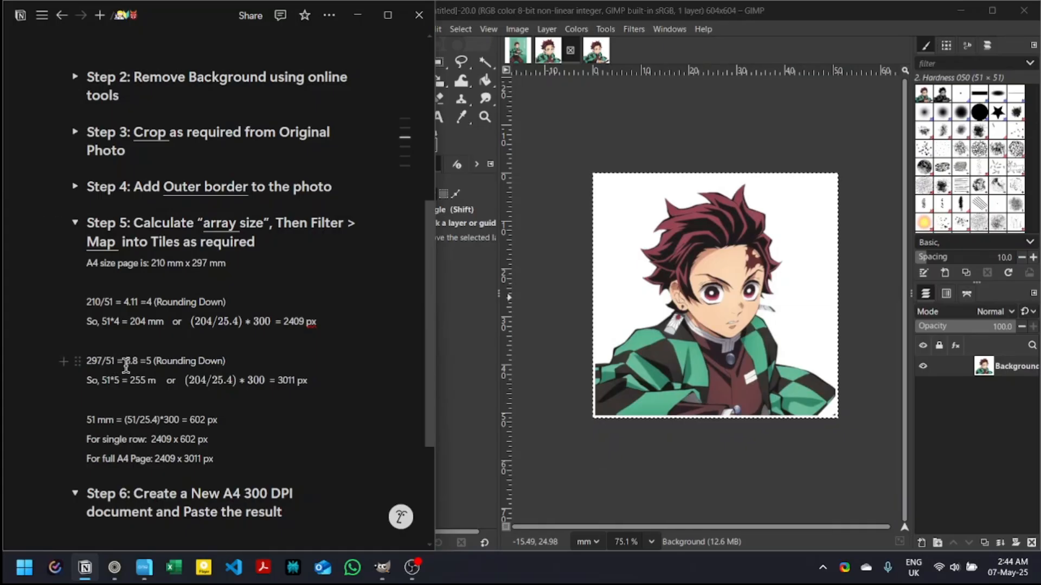
{"action": "left_click_drag", "start_coordinate": [128, 362], "coordinate": [148, 367]}
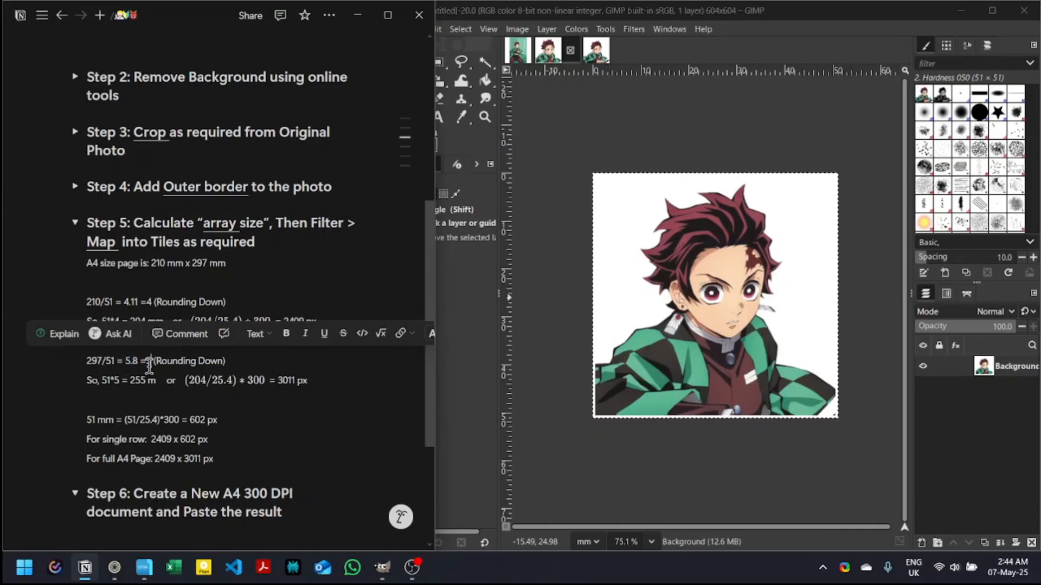
{"action": "left_click", "coordinate": [149, 367]}
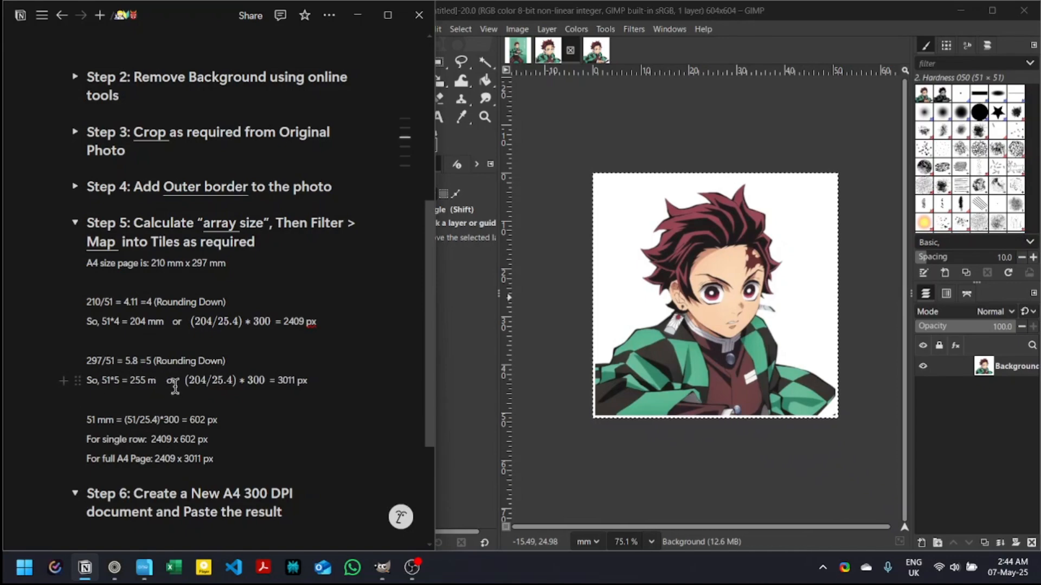
{"action": "type", "text": "m"}
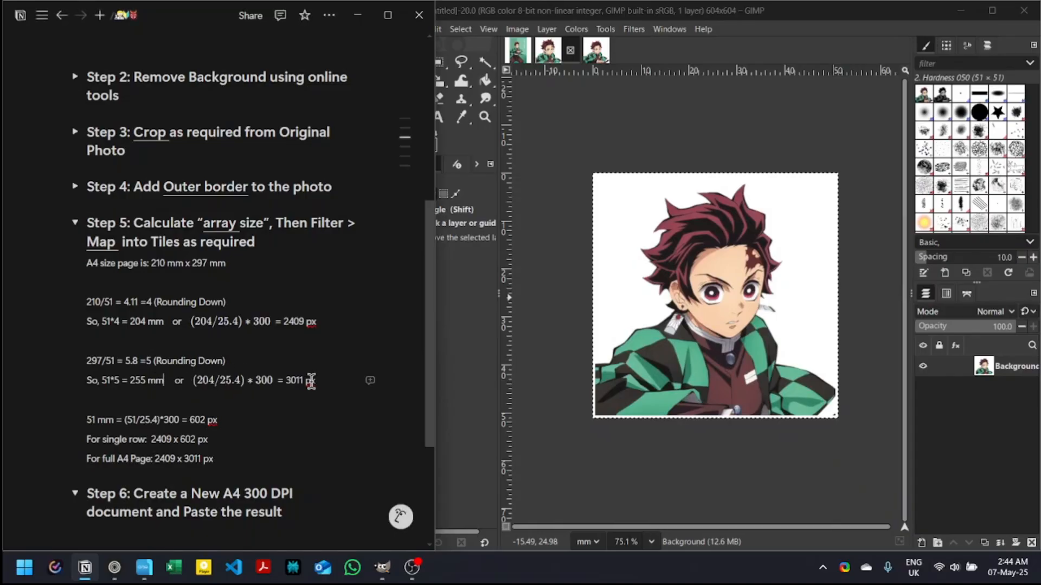
Collapse Step 6 of the guide, keeping the Step 5 array sizes in view.
{"action": "scroll", "coordinate": [274, 409], "scroll_direction": "down", "scroll_amount": 1}
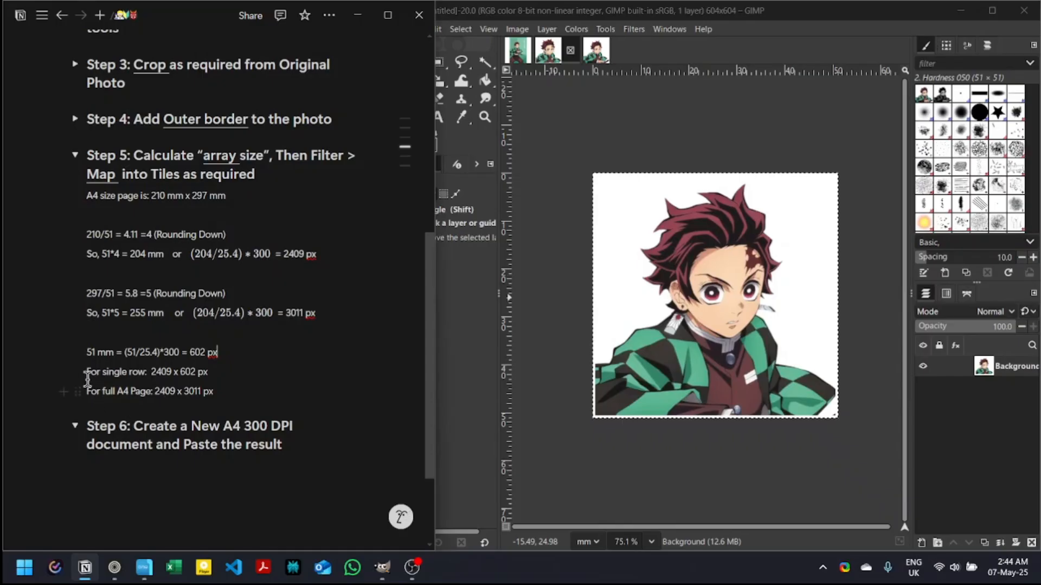
{"action": "left_click", "coordinate": [76, 426]}
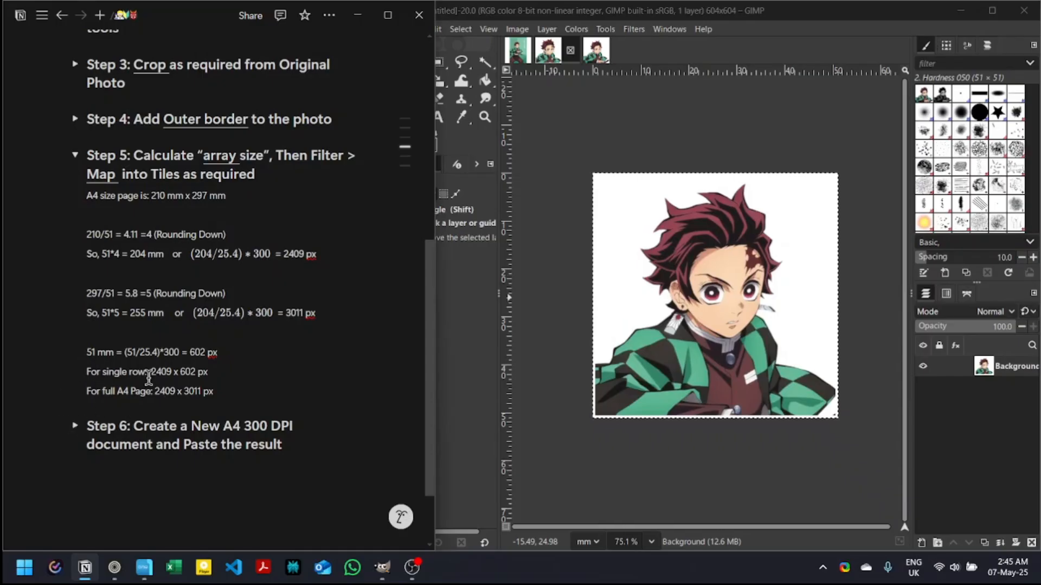
{"action": "scroll", "coordinate": [162, 374], "scroll_direction": "down", "scroll_amount": 1}
Switch to GIMP, create a new image from the A4 (300 ppi) template and fill it with the white foreground color.
{"action": "left_click", "coordinate": [628, 120]}
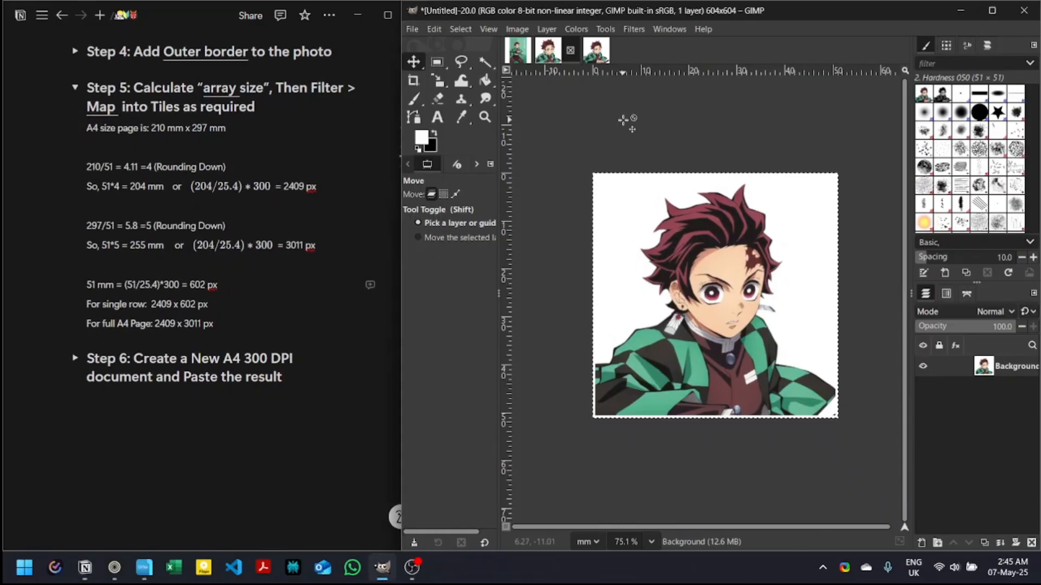
{"action": "left_click", "coordinate": [411, 31]}
{"action": "left_click", "coordinate": [434, 50]}
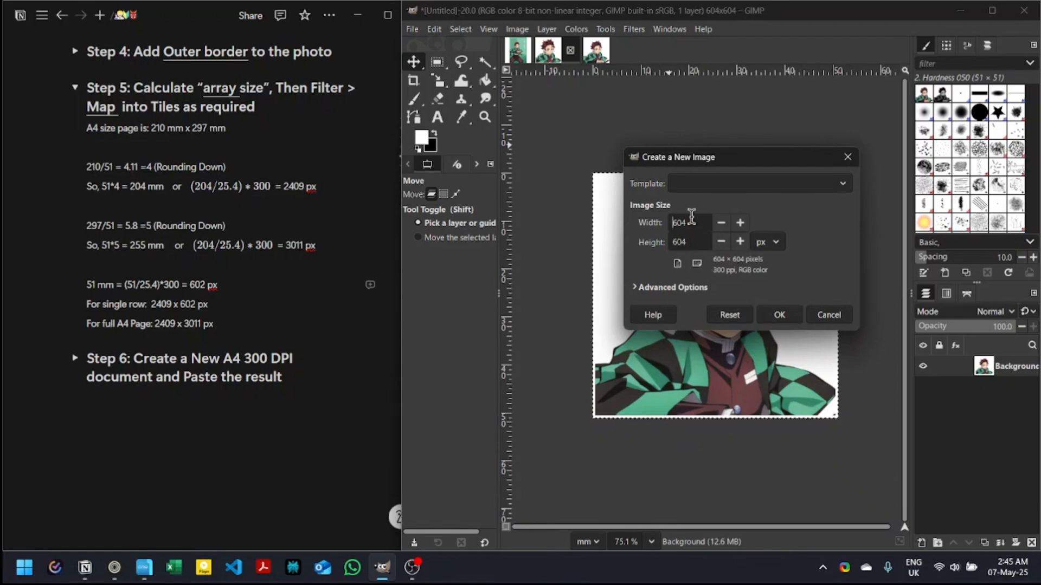
{"action": "left_click", "coordinate": [692, 186]}
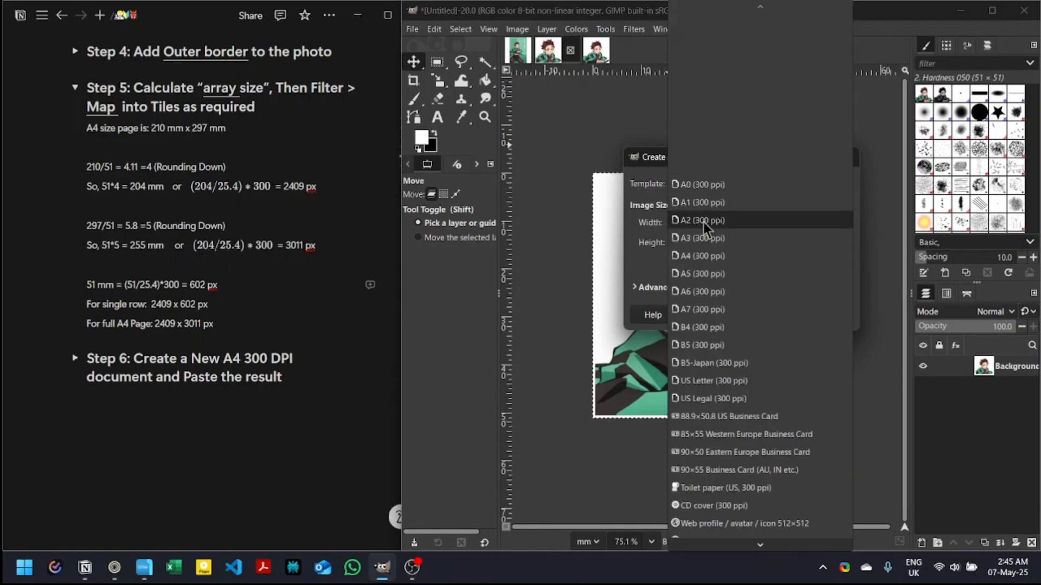
{"action": "left_click", "coordinate": [701, 256]}
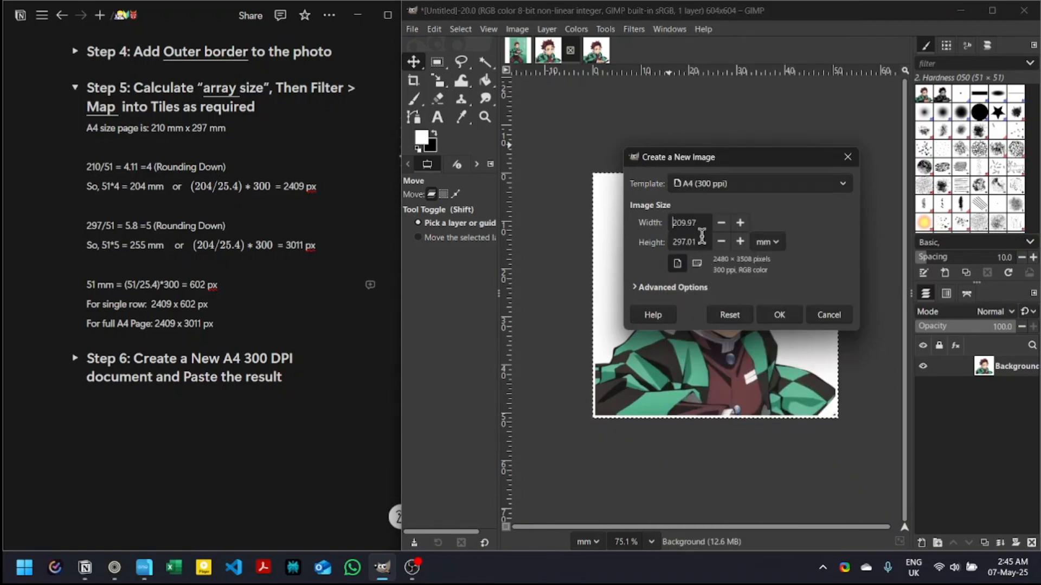
{"action": "left_click", "coordinate": [675, 289]}
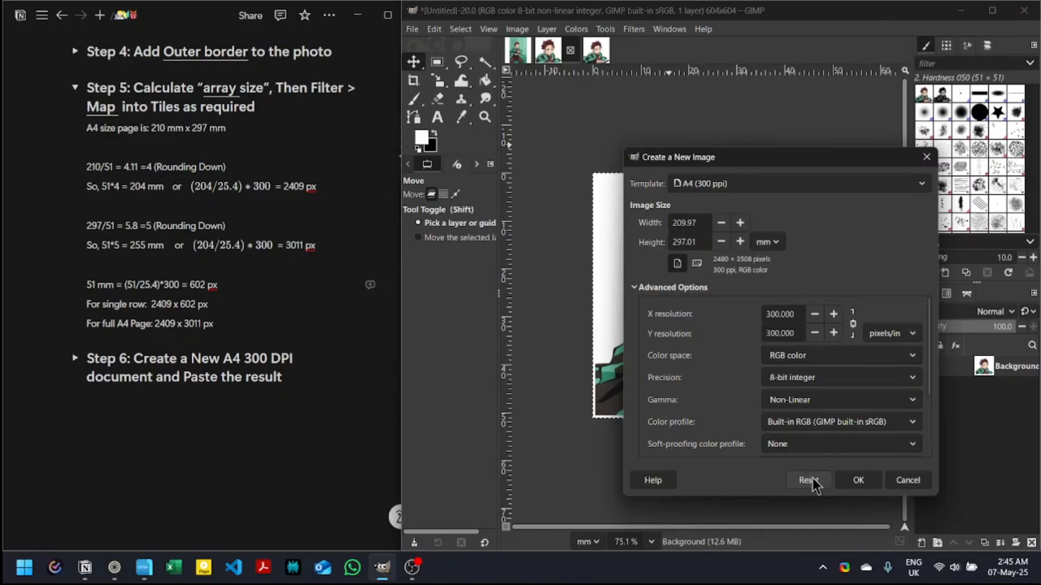
{"action": "left_click", "coordinate": [858, 481]}
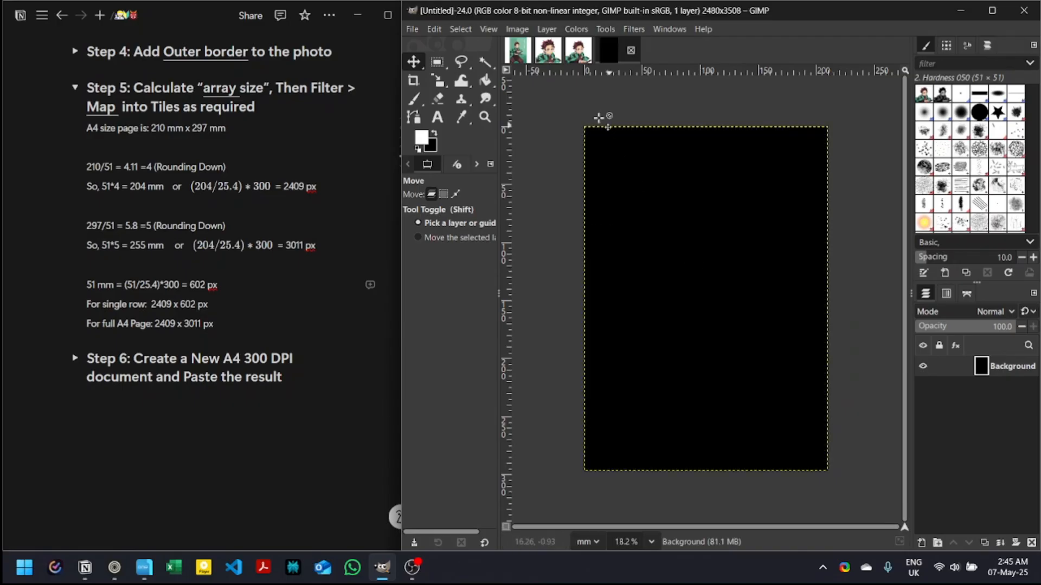
{"action": "left_click", "coordinate": [434, 31]}
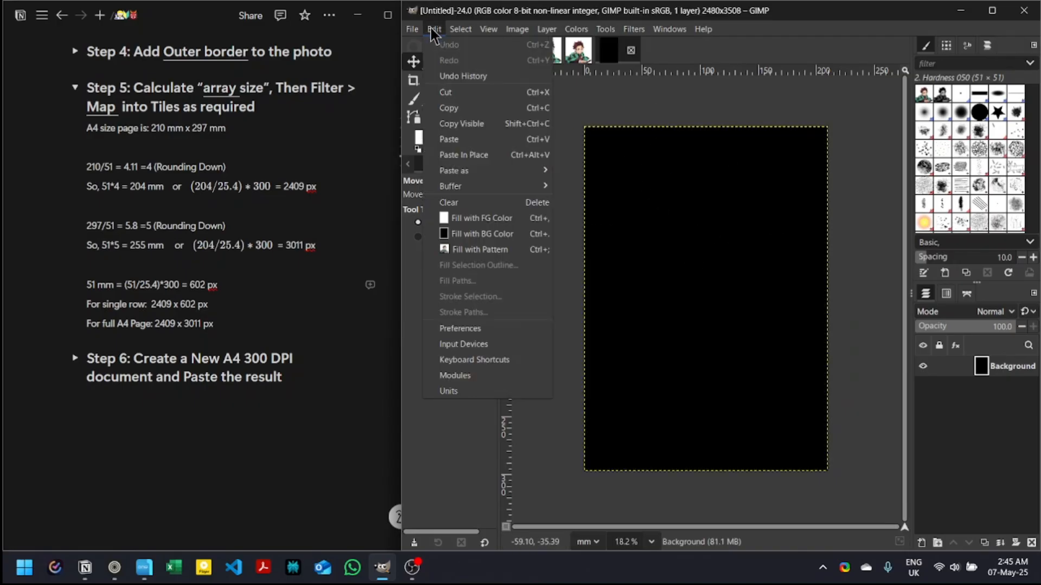
{"action": "left_click", "coordinate": [470, 217]}
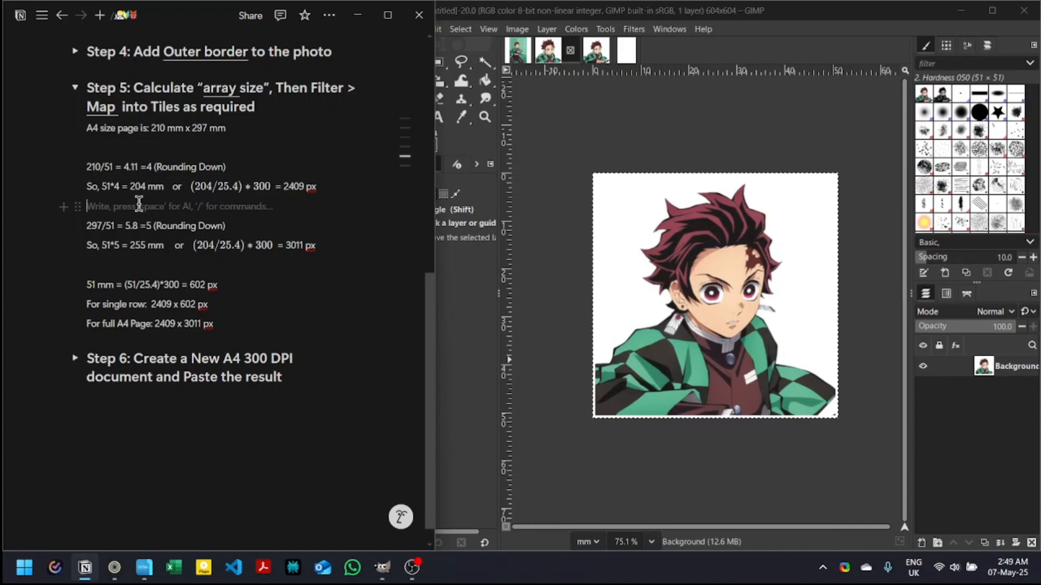
In the Notion guide, add "4 Columns" below the width calculation and "5 Rows" below the height calculation, keeping blank lines between the blocks.
{"action": "type", "text": "4 Columns"}
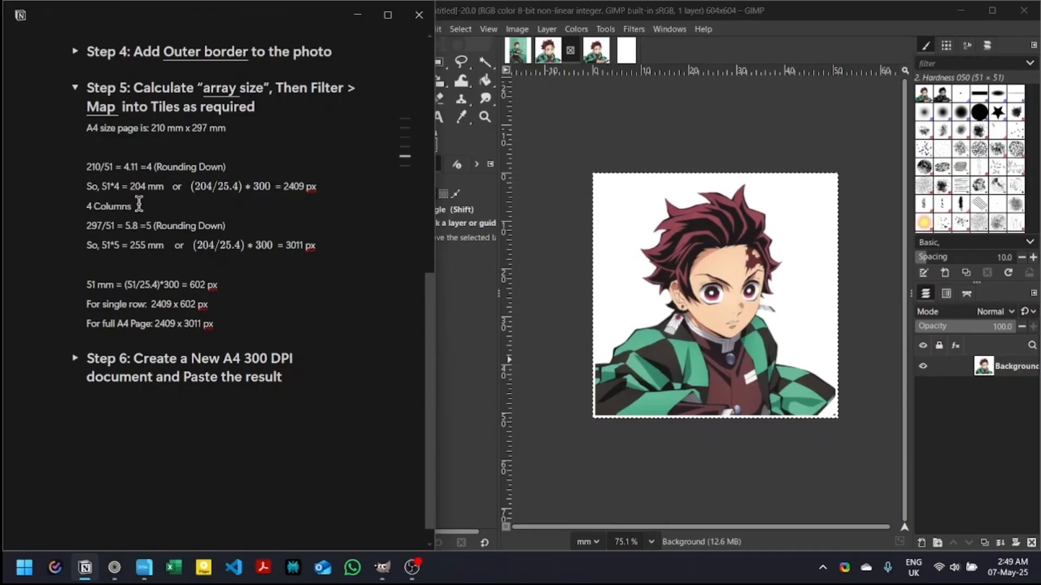
{"action": "key", "text": "Return"}
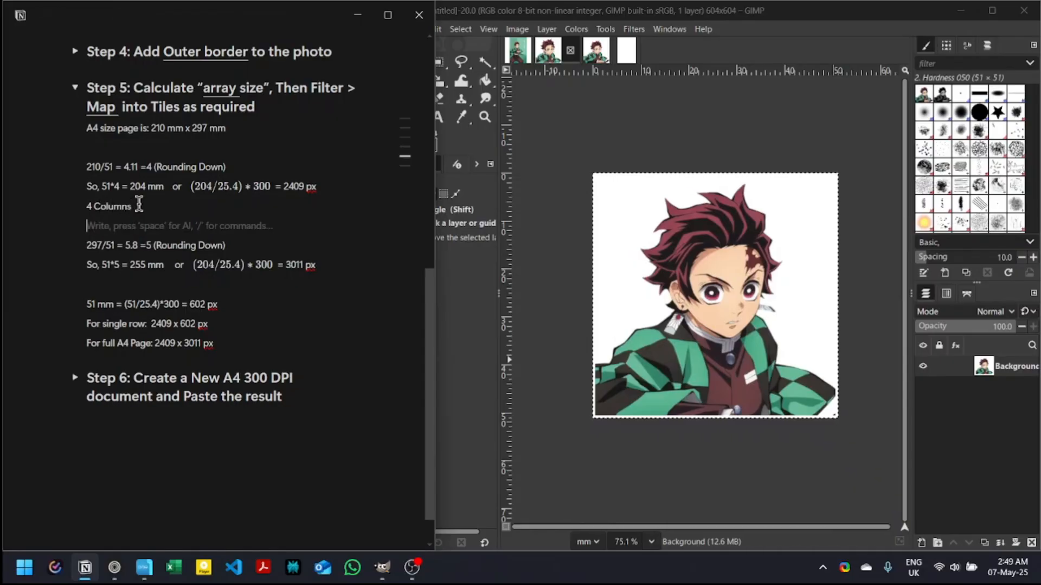
{"action": "left_click", "coordinate": [115, 280]}
{"action": "type", "text": "5 R"}
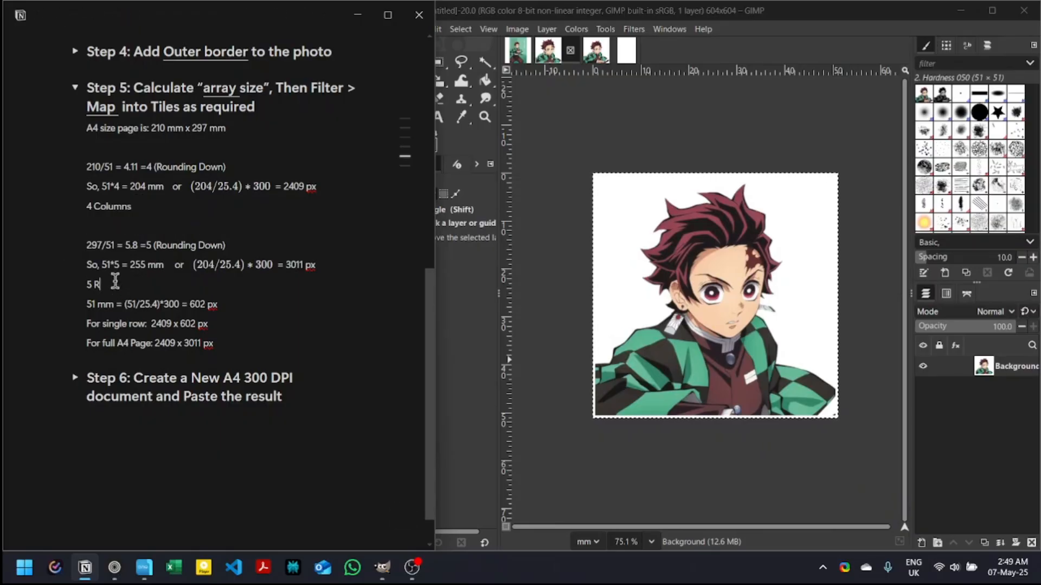
{"action": "type", "text": "ows"}
{"action": "key", "text": "Return"}
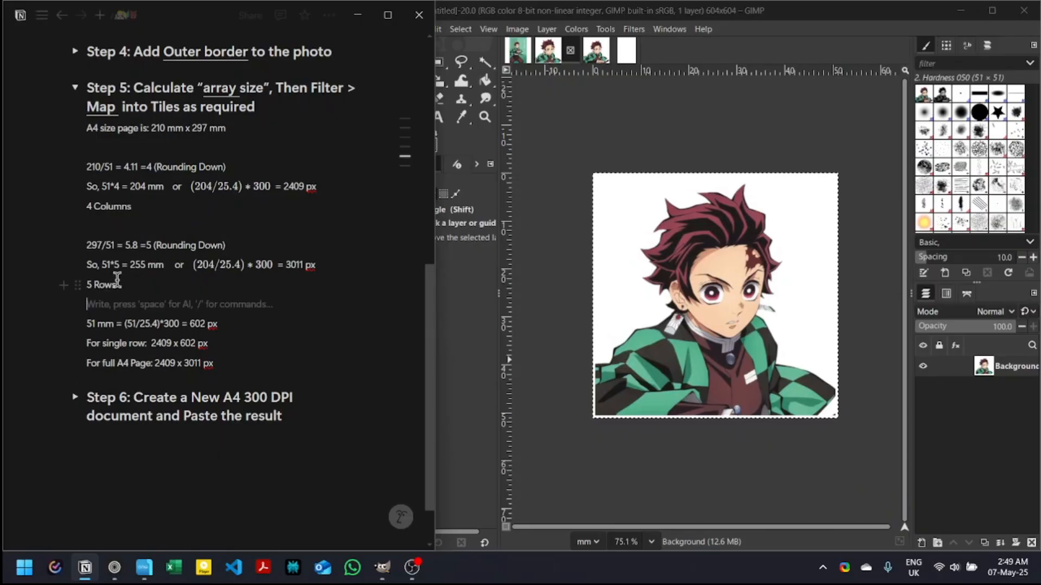
Highlight the rounded row and column counts and the full A4 page pixel size under Step 5.
{"action": "left_click_drag", "start_coordinate": [140, 245], "coordinate": [151, 245]}
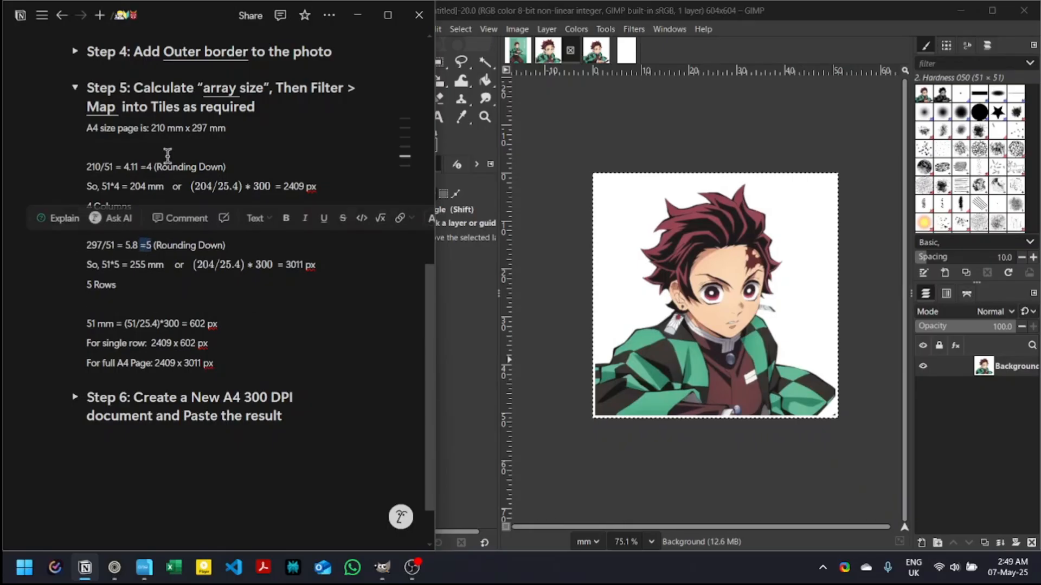
{"action": "left_click_drag", "start_coordinate": [146, 165], "coordinate": [155, 164]}
{"action": "left_click", "coordinate": [192, 166]}
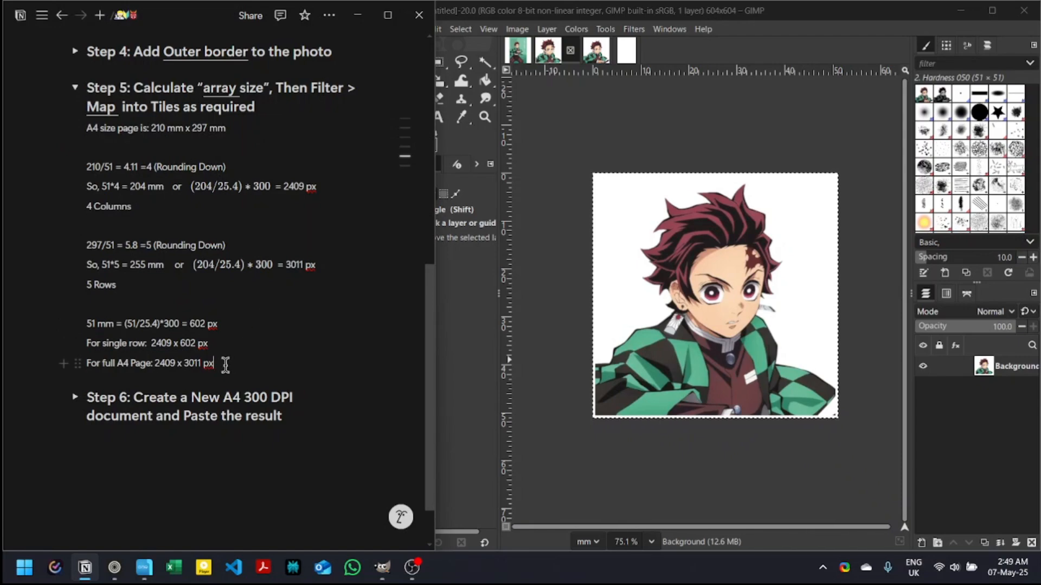
{"action": "left_click_drag", "start_coordinate": [225, 364], "coordinate": [151, 359]}
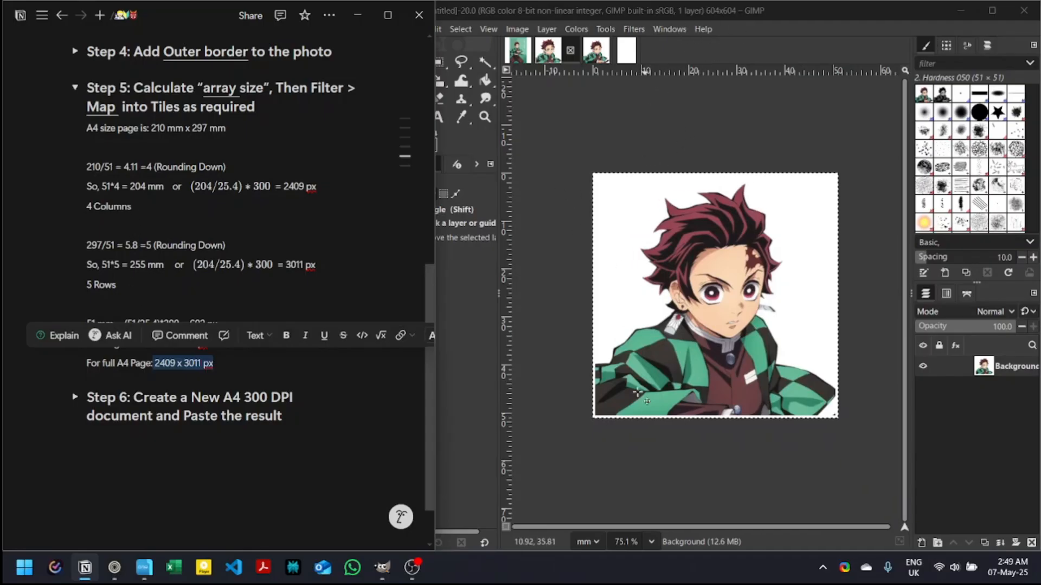
In GIMP, apply the Tile filter to the bordered photo with a new width of 2409 and height of 3011 as a new image.
{"action": "left_click", "coordinate": [643, 31]}
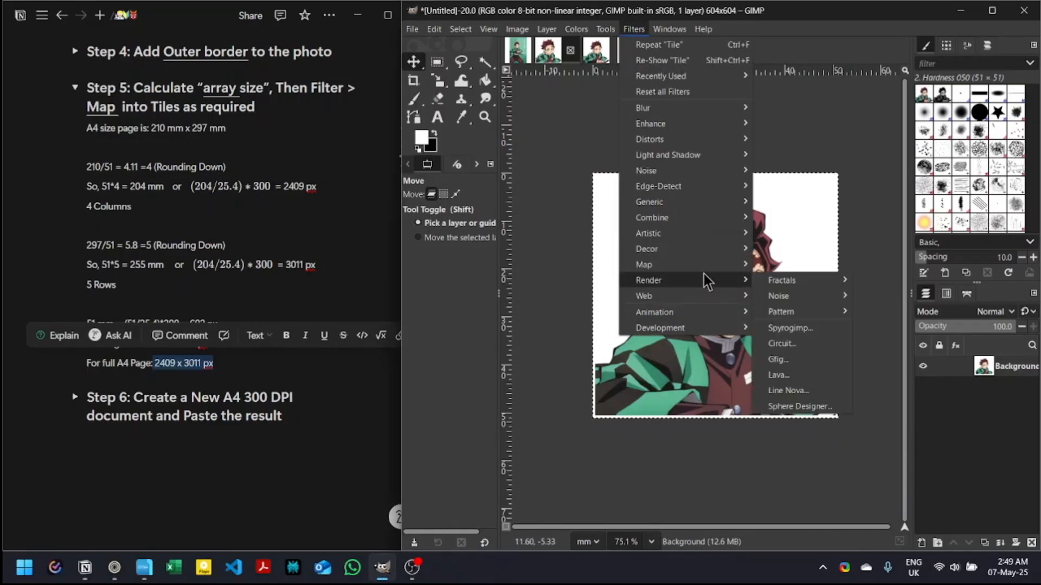
{"action": "mouse_move", "coordinate": [698, 266]}
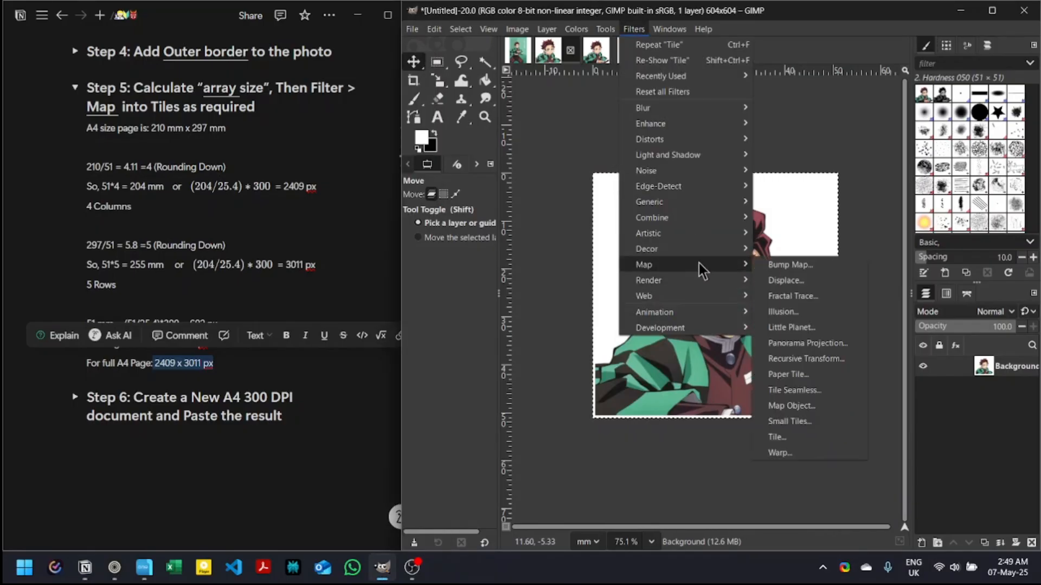
{"action": "left_click", "coordinate": [789, 436]}
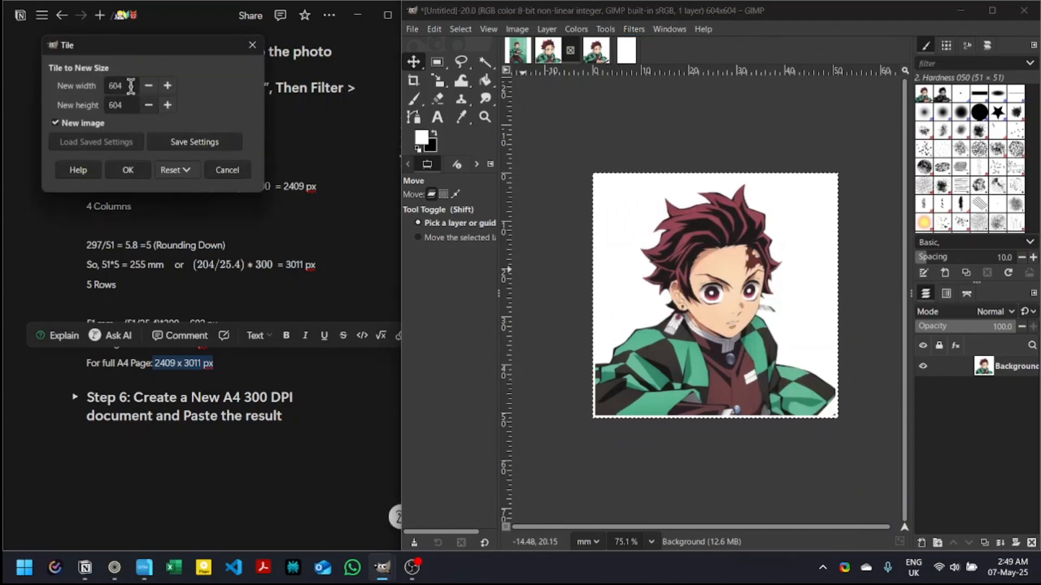
{"action": "left_click_drag", "start_coordinate": [130, 50], "coordinate": [599, 250]}
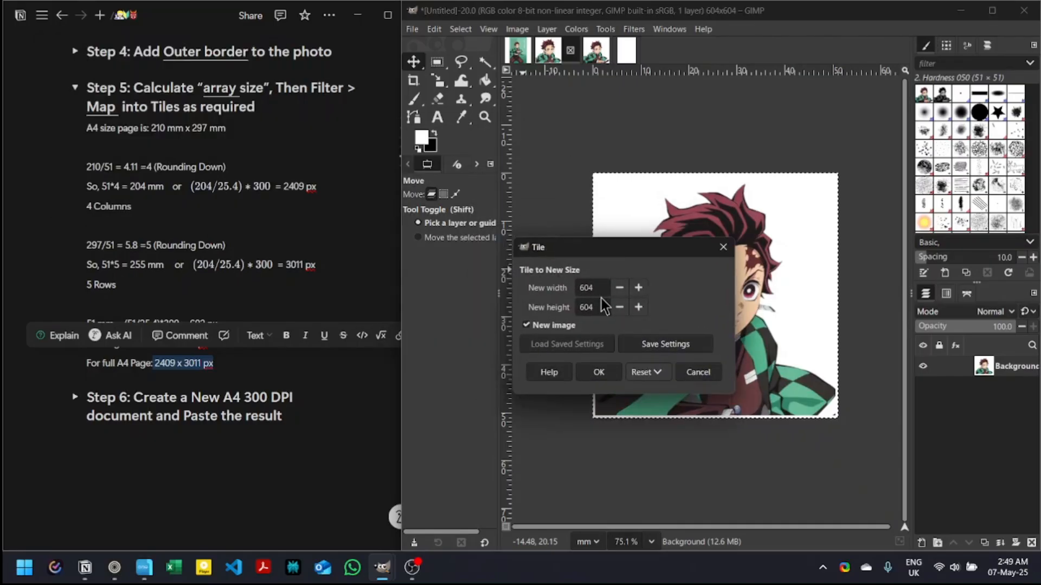
{"action": "left_click_drag", "start_coordinate": [597, 289], "coordinate": [562, 289]}
{"action": "type", "text": "2409"}
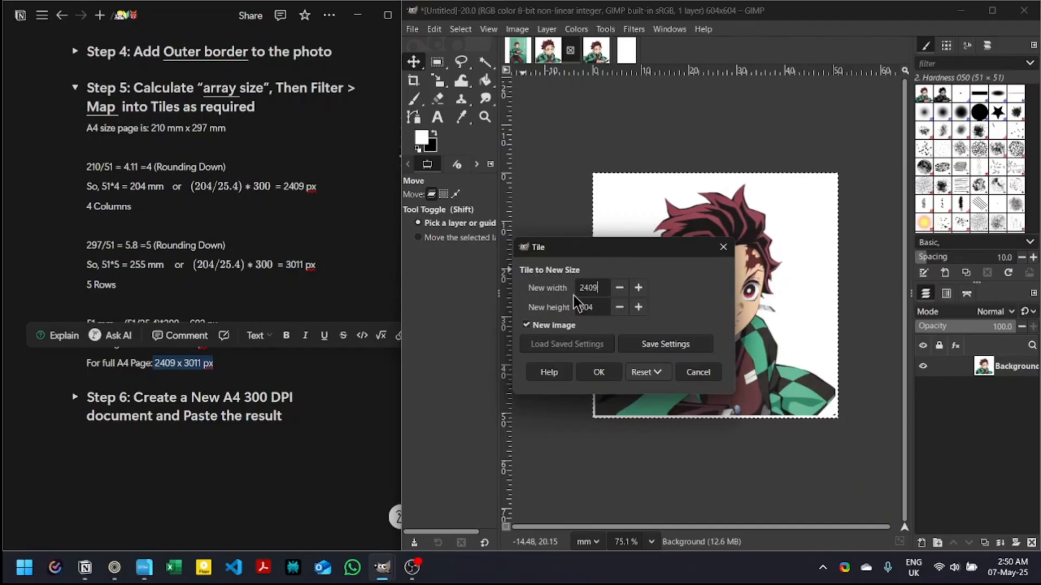
{"action": "key", "text": "Tab"}
{"action": "type", "text": "30"}
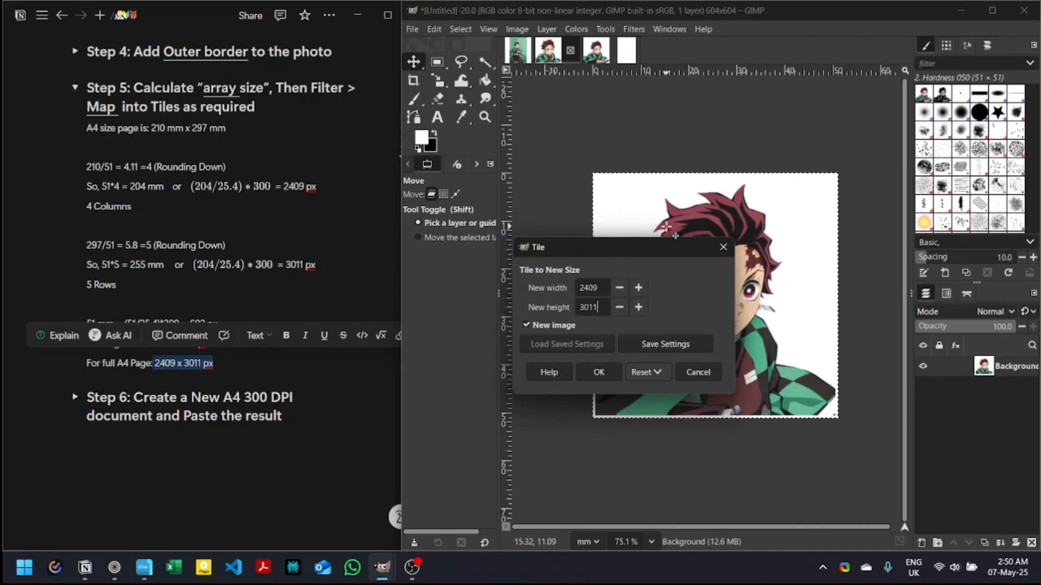
{"action": "left_click", "coordinate": [599, 372]}
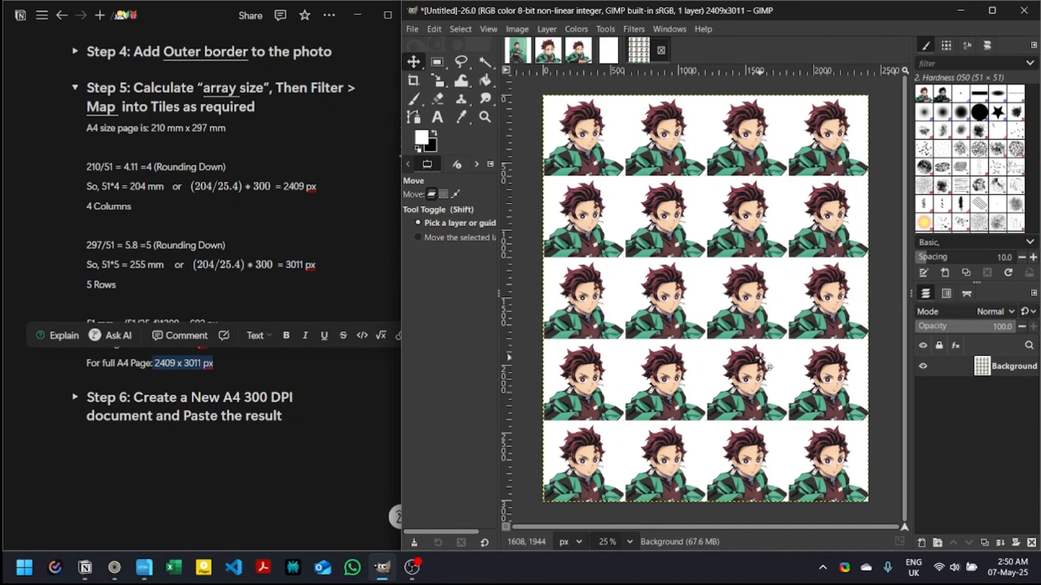
Copy the tiled photo sheet and paste it into the blank white A4 image.
{"action": "scroll", "coordinate": [733, 291], "scroll_direction": "down", "scroll_amount": 1}
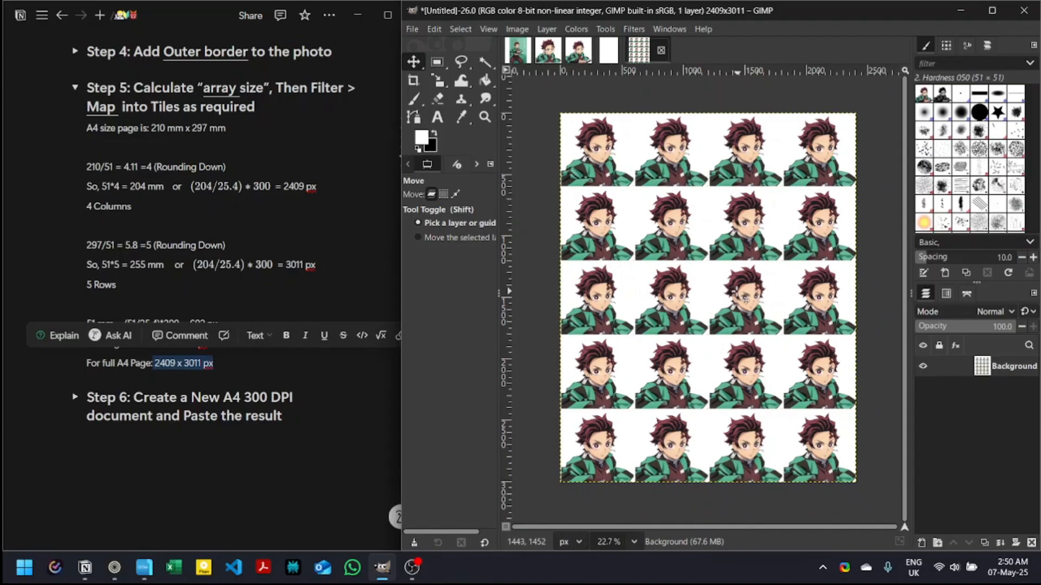
{"action": "left_click", "coordinate": [605, 58]}
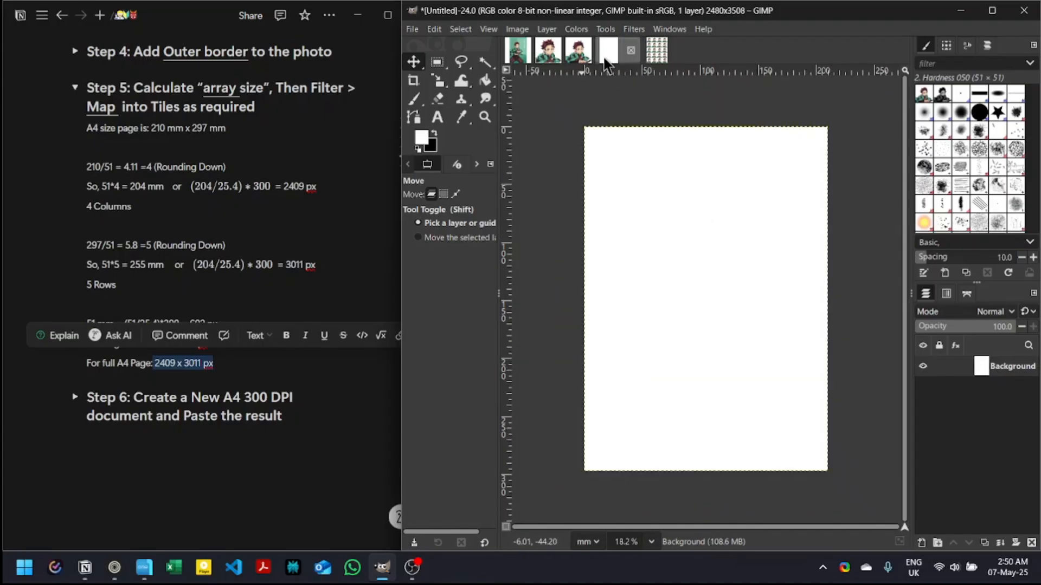
{"action": "left_click", "coordinate": [657, 53]}
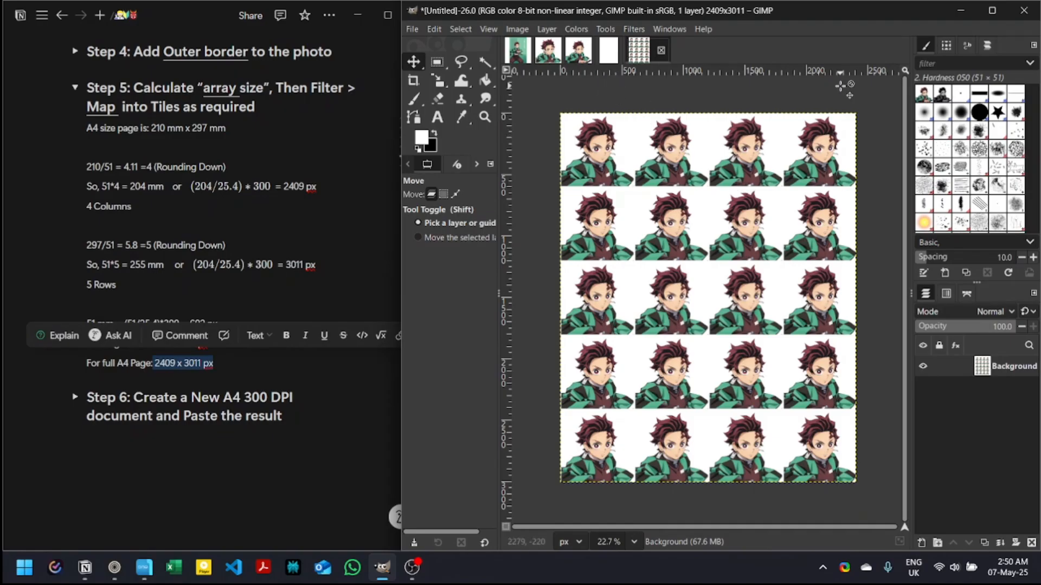
{"action": "left_click", "coordinate": [455, 31]}
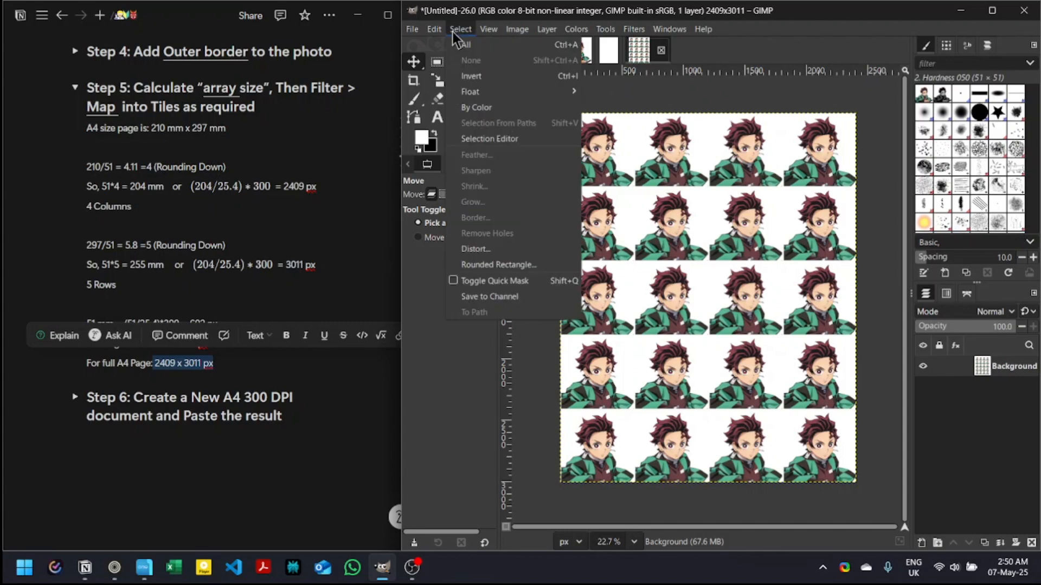
{"action": "mouse_move", "coordinate": [444, 31]}
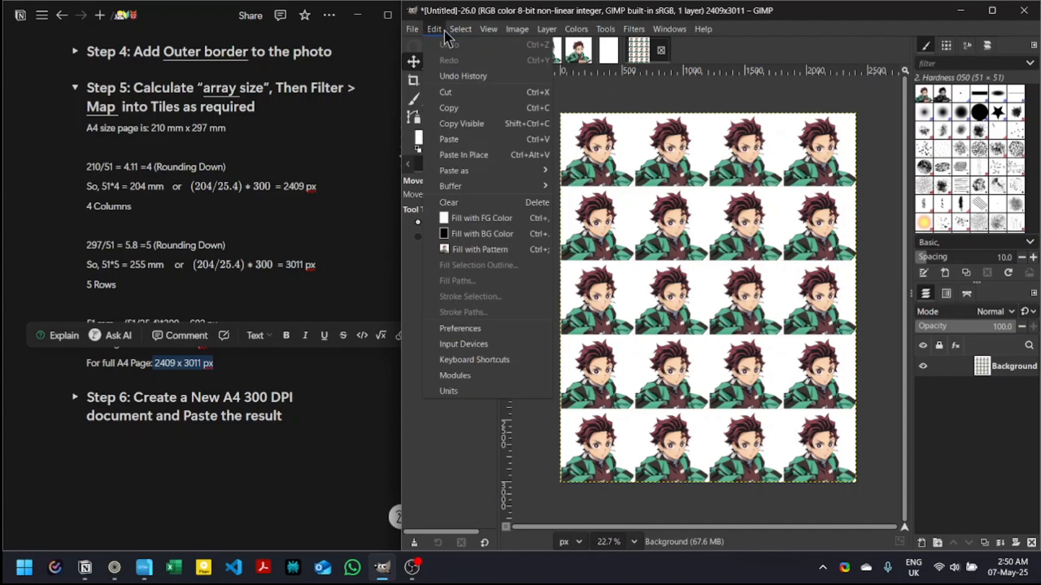
{"action": "left_click", "coordinate": [451, 107]}
{"action": "left_click", "coordinate": [608, 50]}
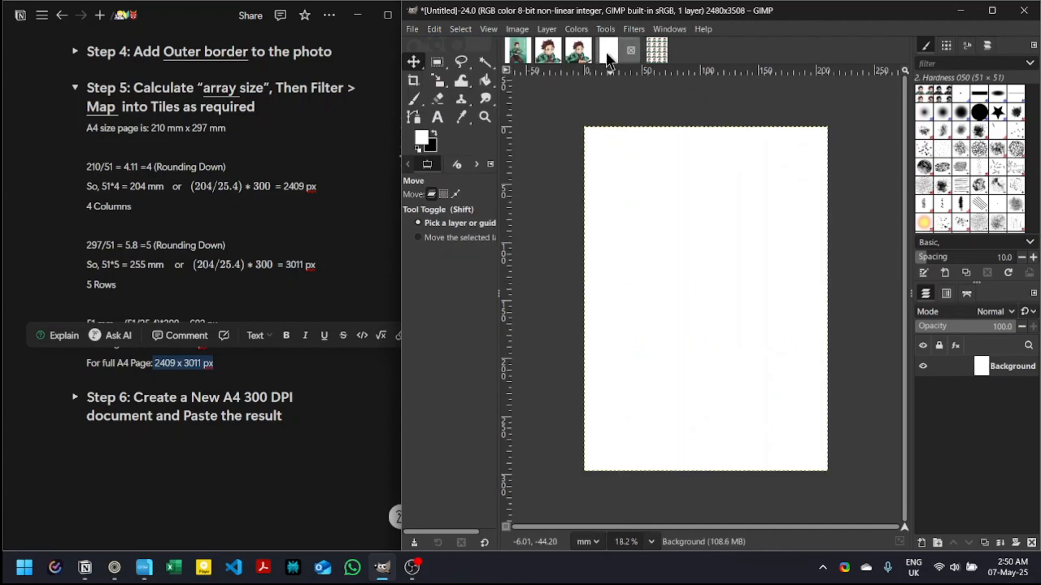
{"action": "left_click", "coordinate": [434, 27]}
{"action": "left_click", "coordinate": [465, 138]}
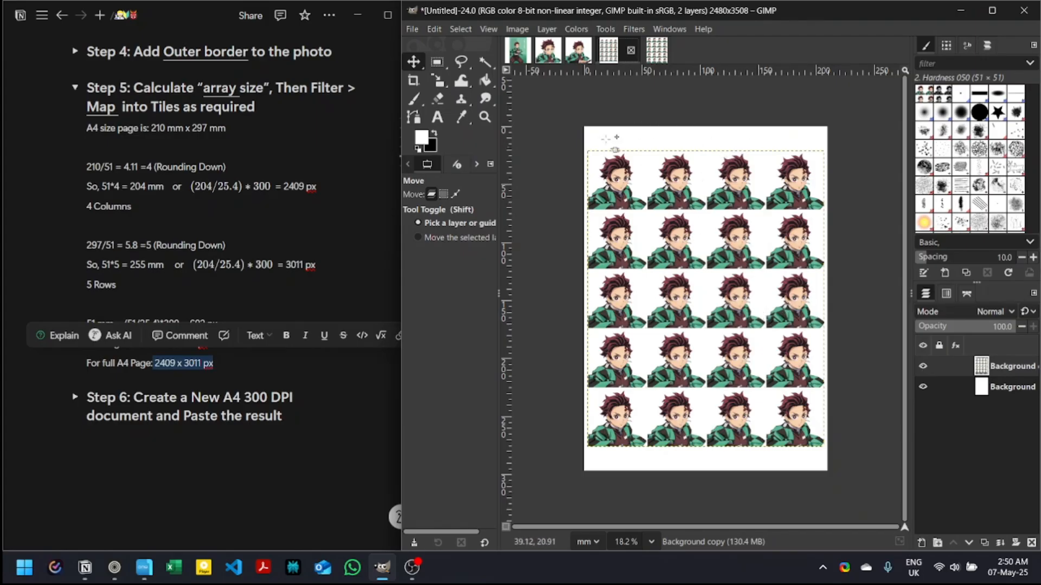
Start exporting the A4 photo sheet as an image file.
{"action": "left_click", "coordinate": [412, 28]}
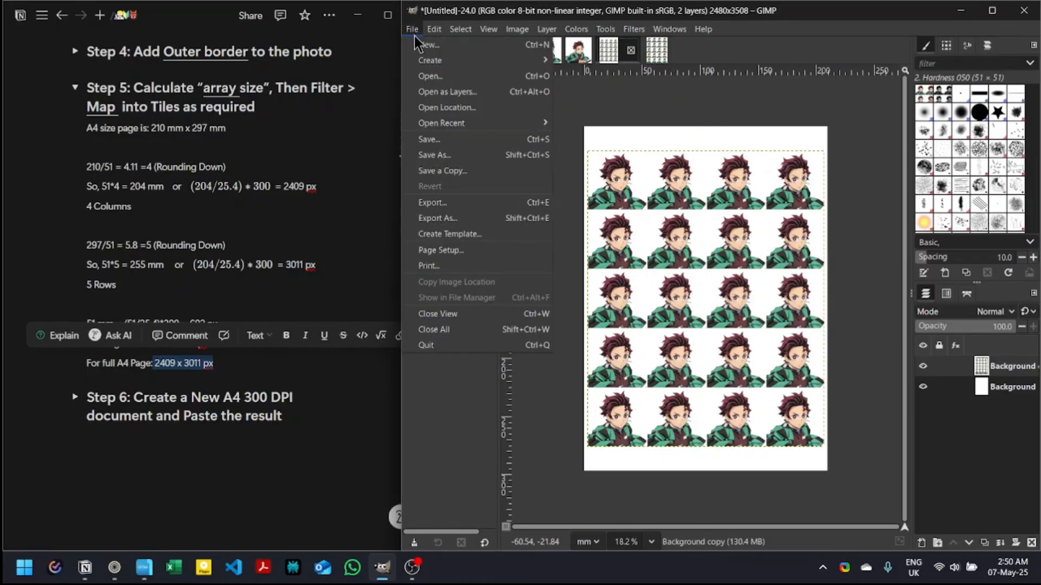
{"action": "left_click", "coordinate": [453, 198]}
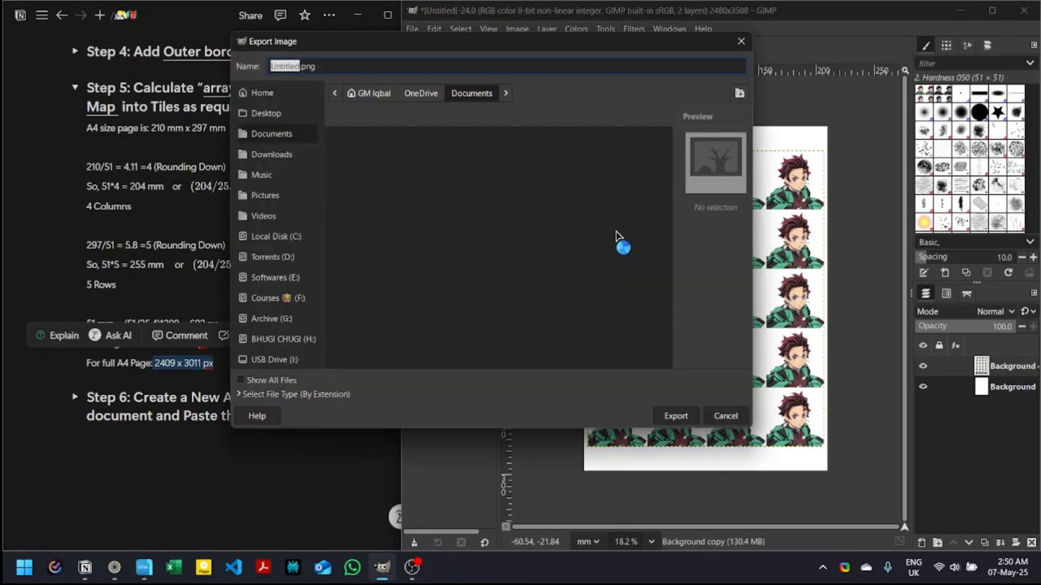